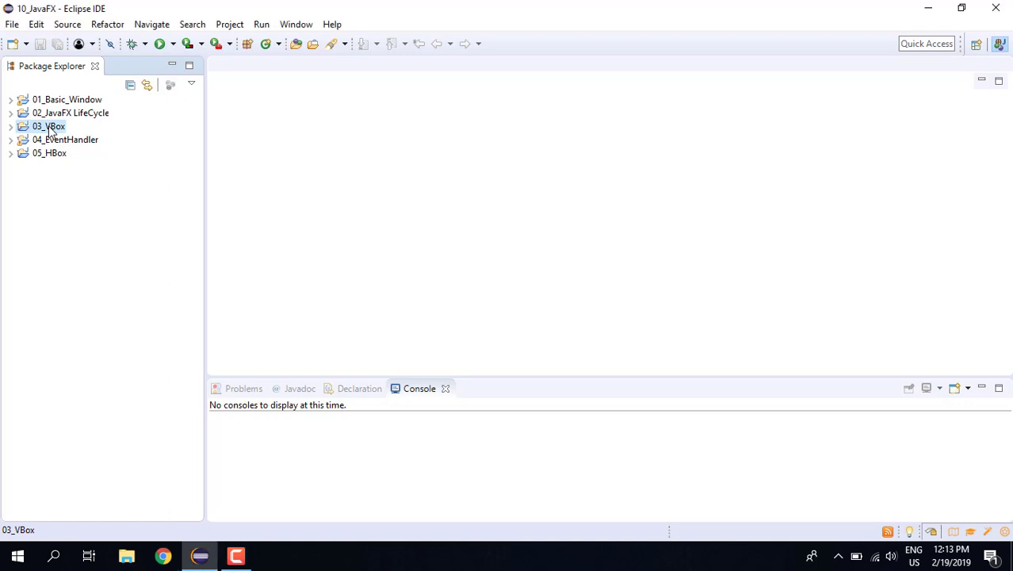
- Copy 03_VBox in Package Explorer and paste it as a new project named 06_Padding
{"action": "right_click", "coordinate": [49, 130]}
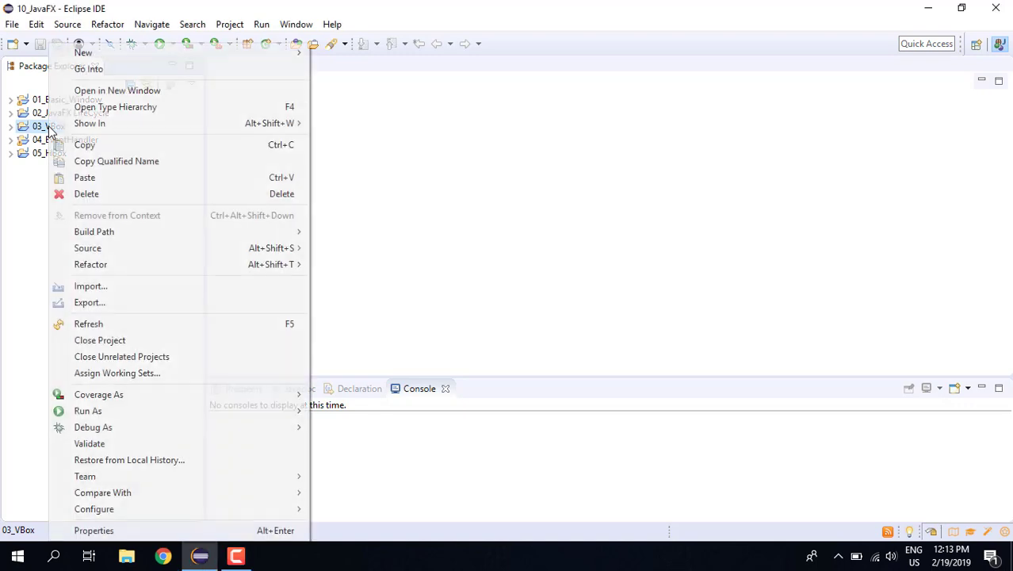
{"action": "left_click", "coordinate": [94, 146]}
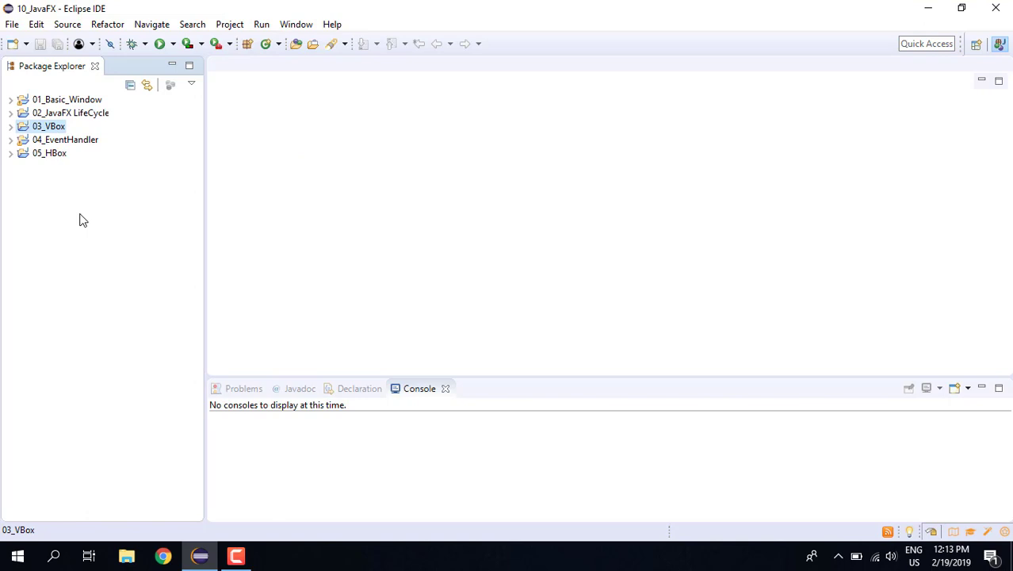
{"action": "right_click", "coordinate": [83, 219]}
{"action": "left_click", "coordinate": [116, 177]}
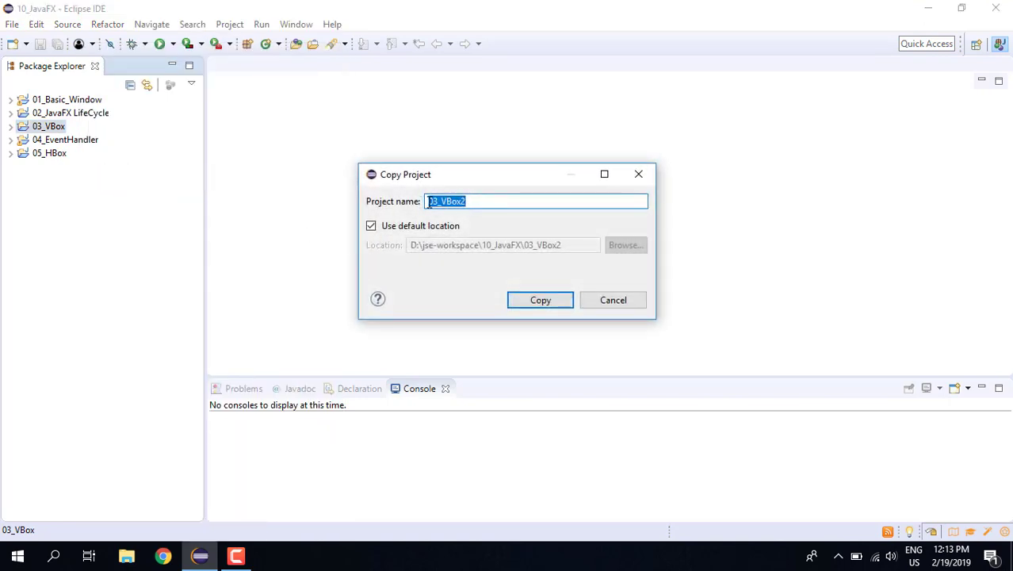
{"action": "type", "text": "06"}
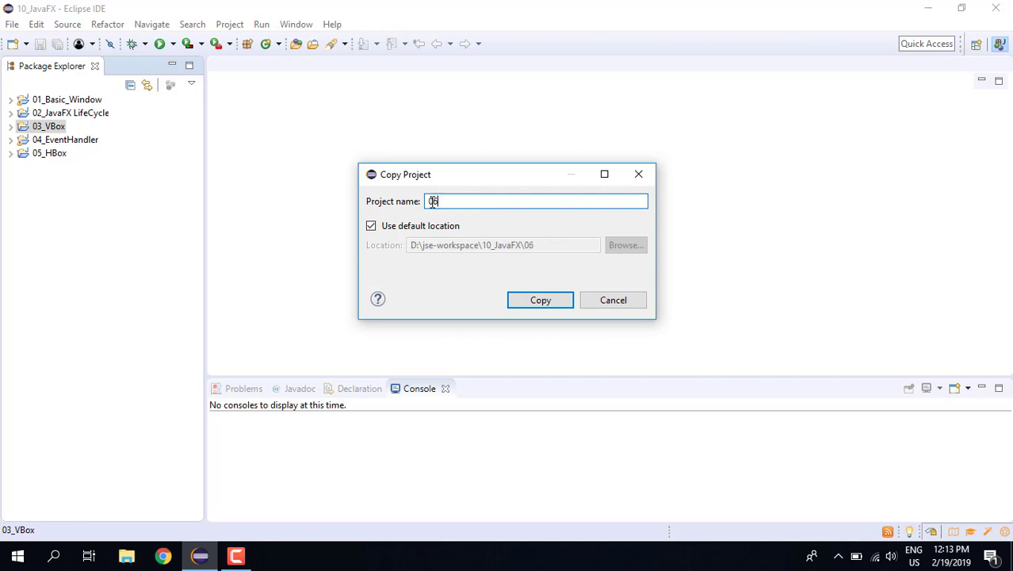
{"action": "type", "text": "_Paddi"}
{"action": "type", "text": "ng"}
{"action": "key", "text": "Return"}
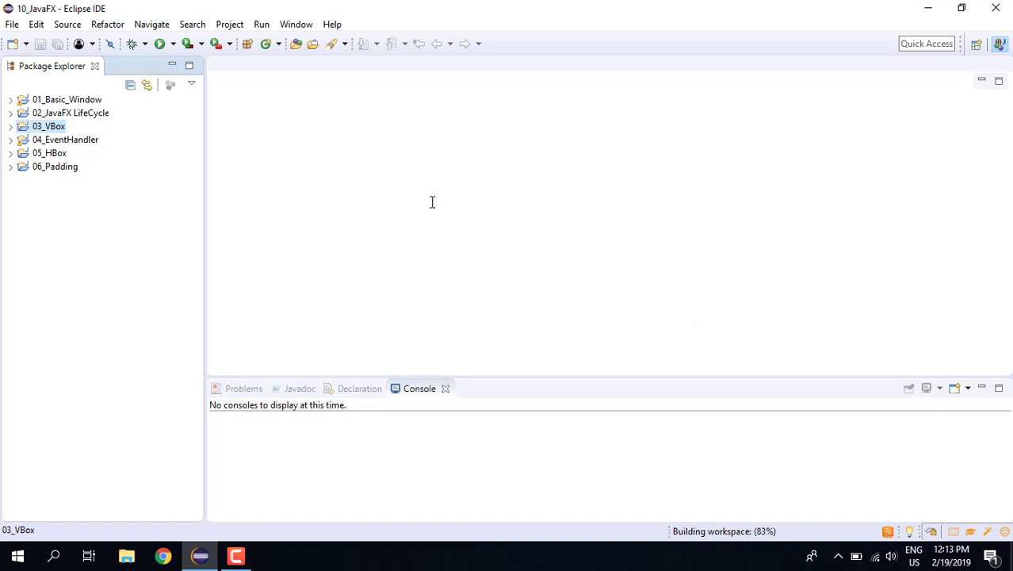
- Open App.java from 06_Padding's default package and review the button and Hello label lines
{"action": "left_click", "coordinate": [55, 167]}
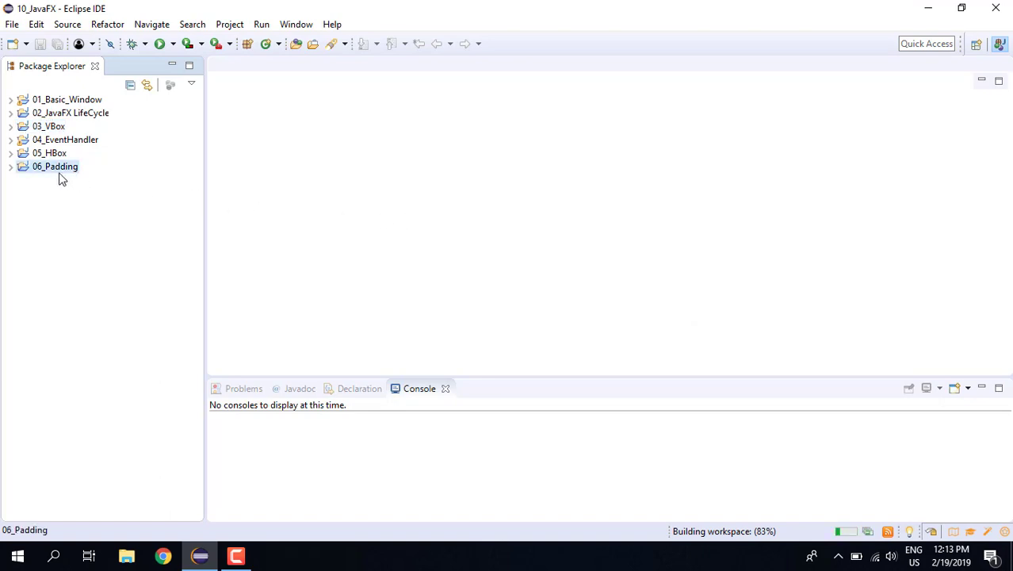
{"action": "left_click", "coordinate": [11, 167]}
{"action": "left_click", "coordinate": [23, 194]}
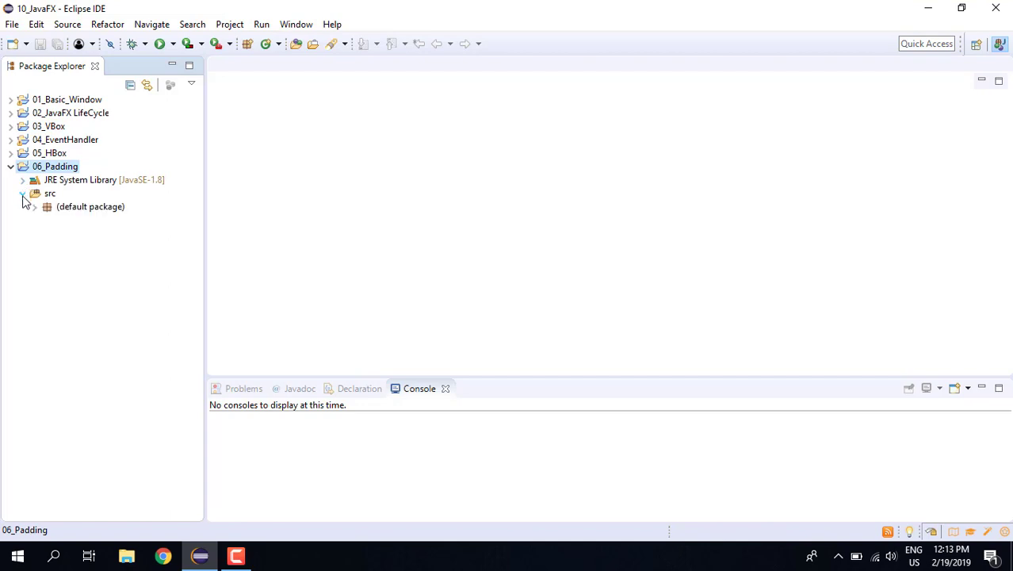
{"action": "left_click", "coordinate": [35, 207]}
{"action": "left_click", "coordinate": [84, 220]}
{"action": "double_click", "coordinate": [84, 221]}
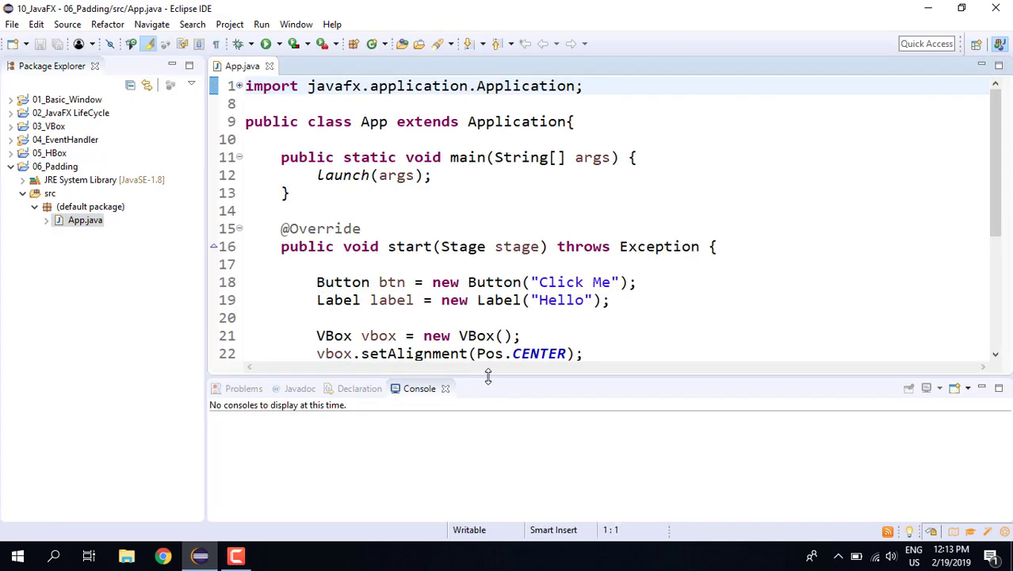
{"action": "left_click_drag", "start_coordinate": [488, 374], "coordinate": [488, 451]}
{"action": "scroll", "coordinate": [529, 264], "scroll_direction": "down", "scroll_amount": 5}
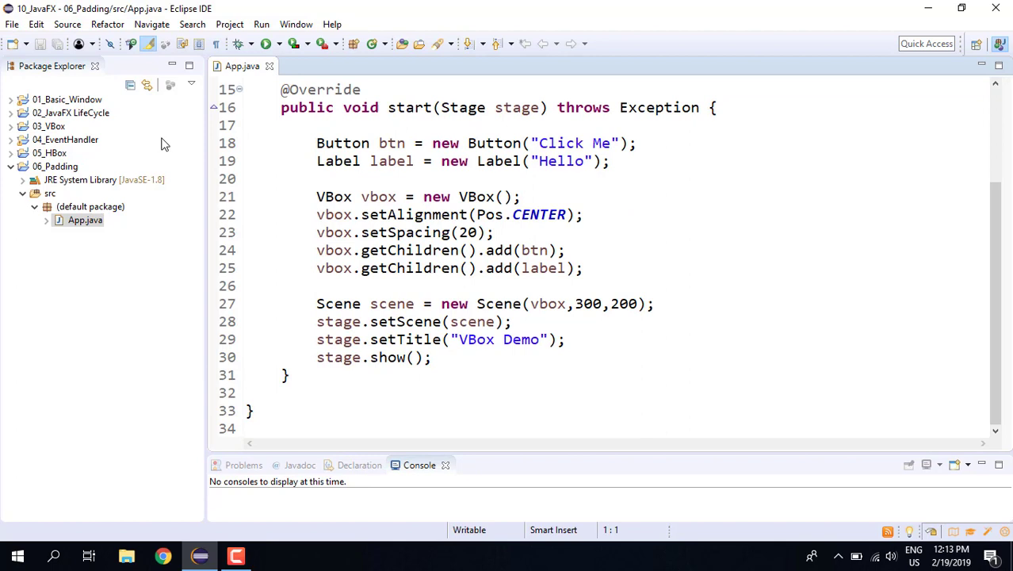
{"action": "left_click", "coordinate": [316, 143]}
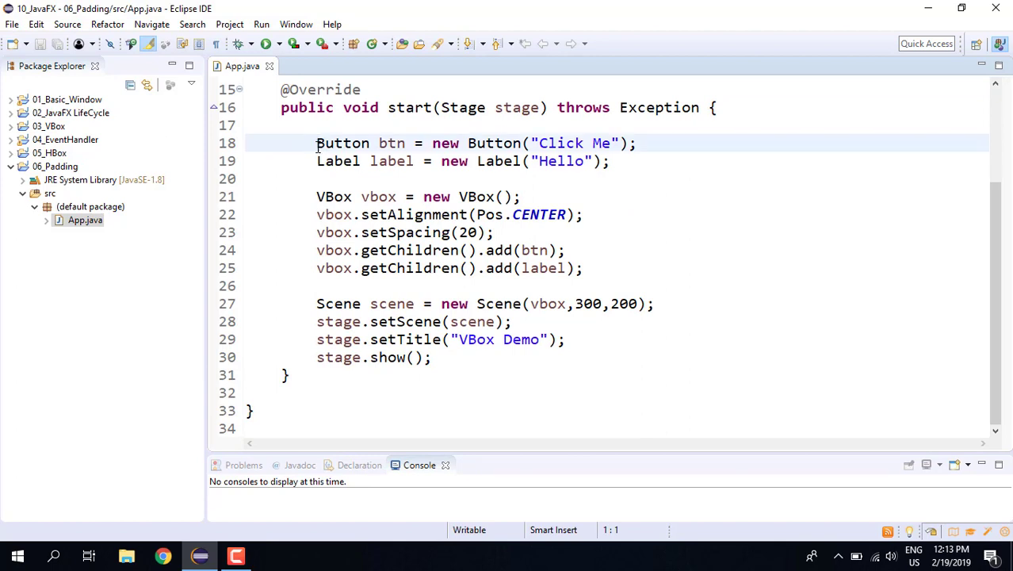
{"action": "left_click_drag", "start_coordinate": [316, 143], "coordinate": [646, 141]}
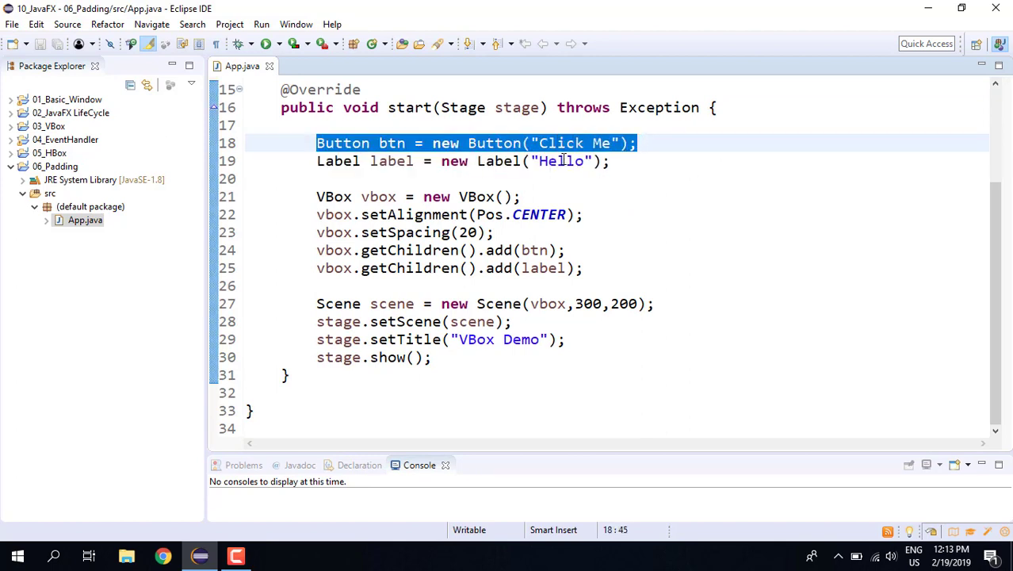
{"action": "double_click", "coordinate": [562, 161]}
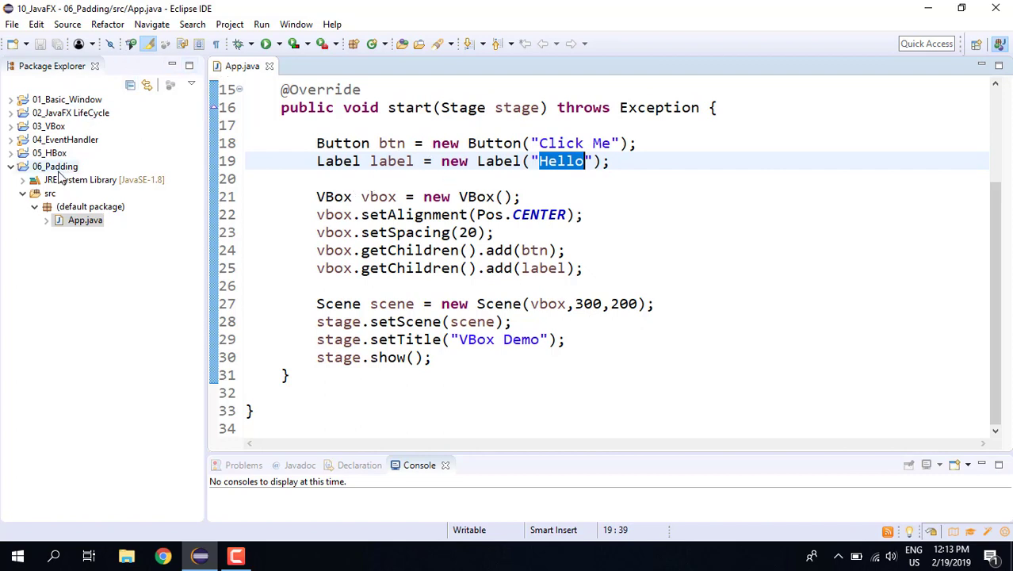
- Run App.java, press Click Me in the VBox Demo window, then close it
{"action": "left_click", "coordinate": [85, 220]}
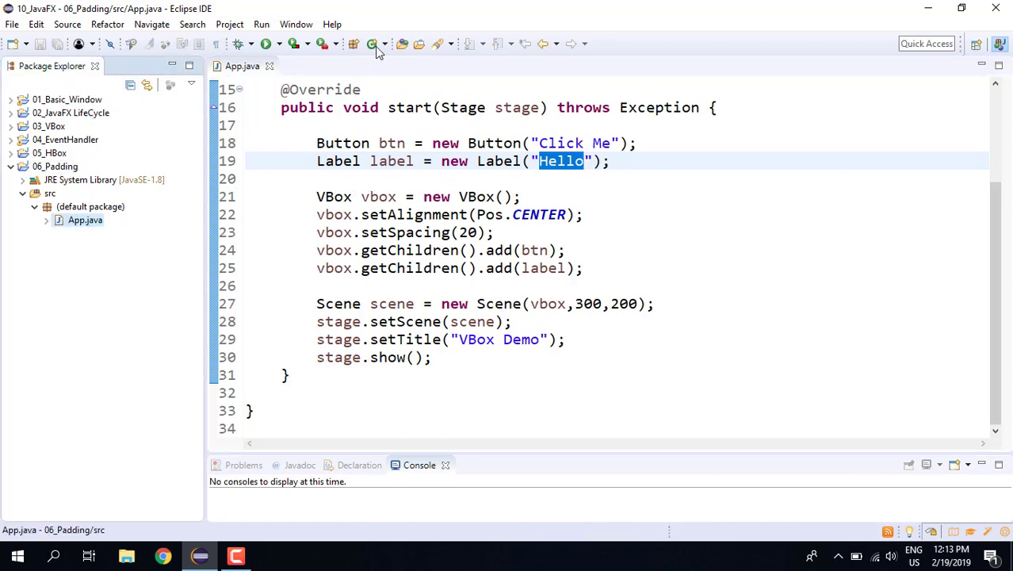
{"action": "left_click", "coordinate": [265, 44]}
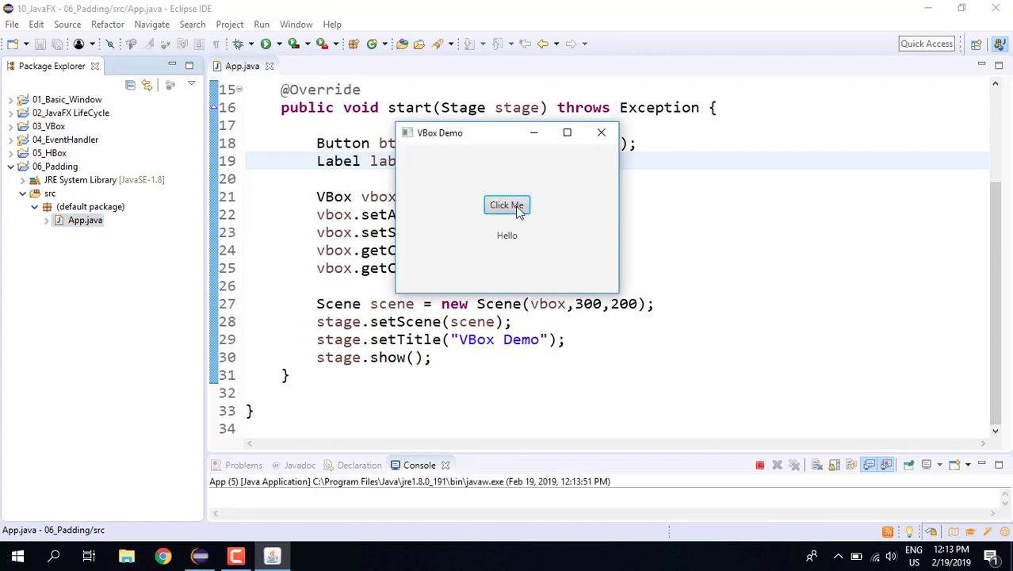
{"action": "left_click", "coordinate": [506, 204]}
{"action": "left_click", "coordinate": [601, 132]}
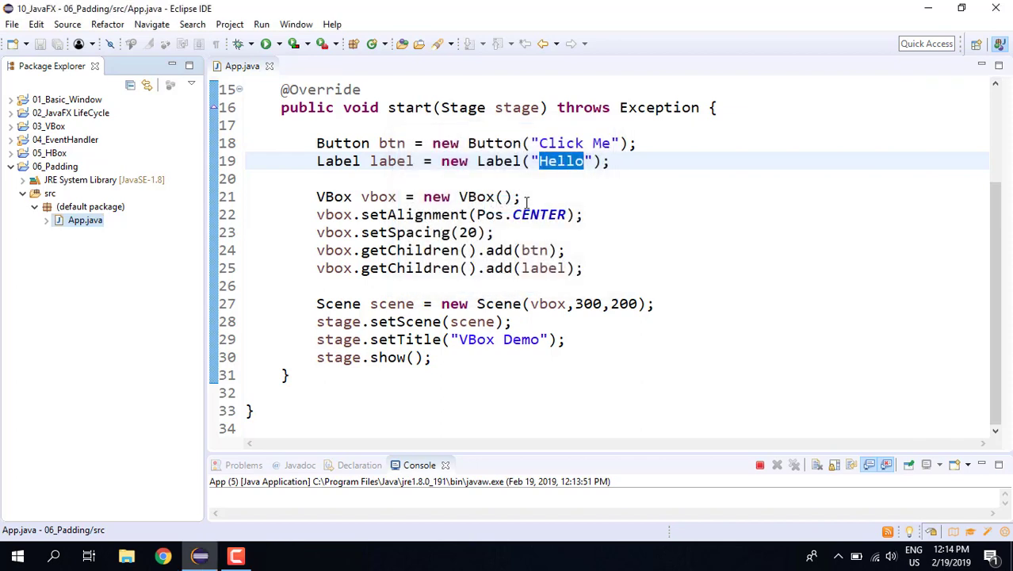
- Delete the vbox.setSpacing(20); line, save, and preview the centered VBox Demo window
{"action": "double_click", "coordinate": [411, 232]}
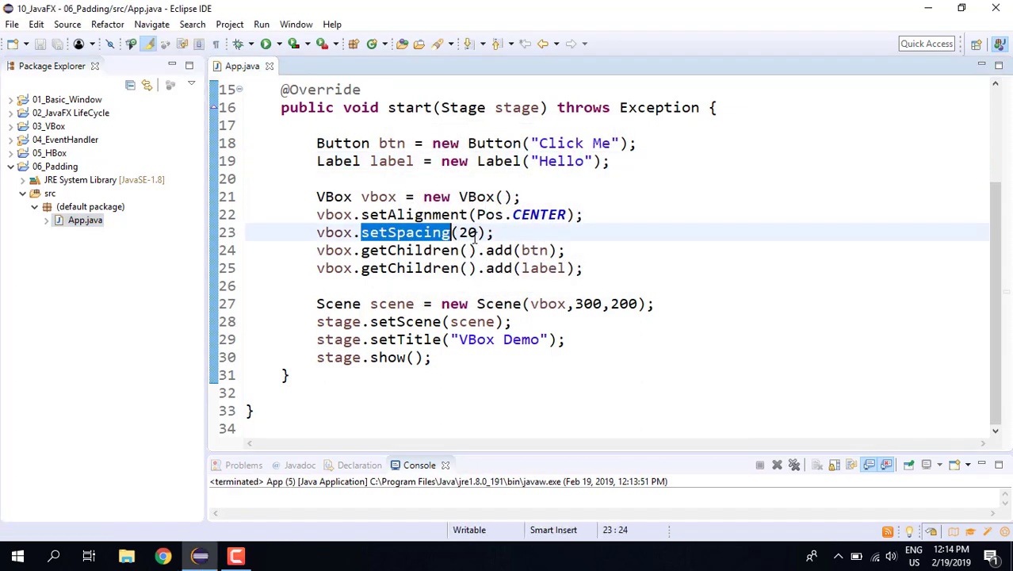
{"action": "left_click", "coordinate": [477, 232]}
{"action": "mouse_move", "coordinate": [460, 232]}
{"action": "left_mouse_down"}
{"action": "mouse_move", "coordinate": [469, 232]}
{"action": "mouse_move", "coordinate": [317, 232]}
{"action": "left_mouse_up"}
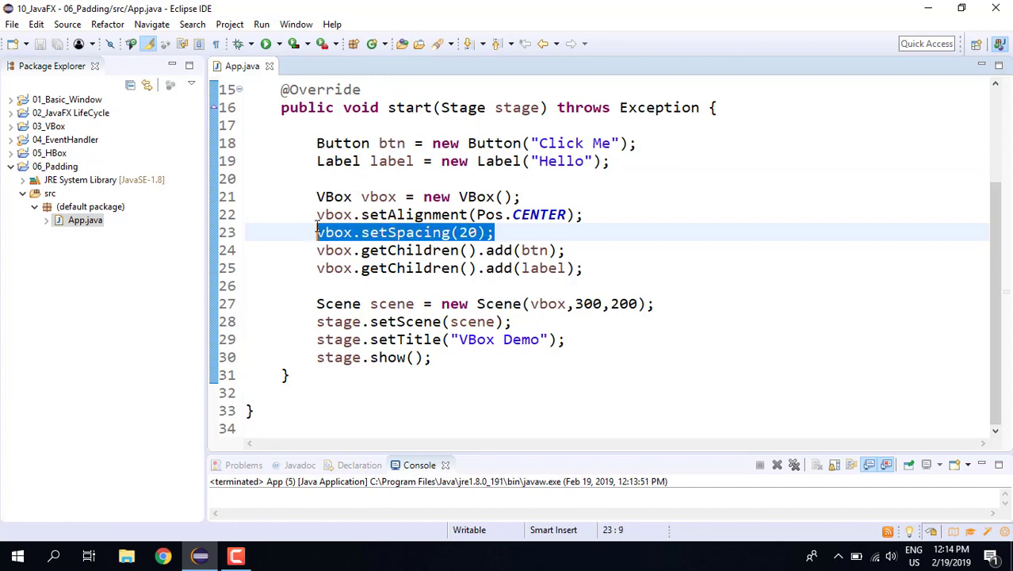
{"action": "key", "text": "BackSpace"}
{"action": "key", "text": "BackSpace"}
{"action": "key", "text": "BackSpace"}
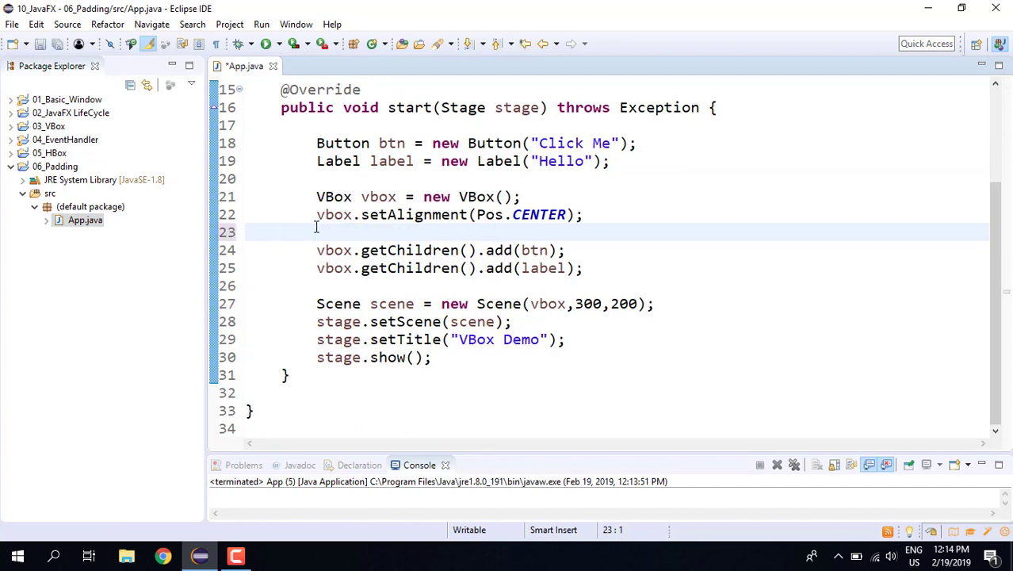
{"action": "key", "text": "BackSpace"}
{"action": "key", "text": "ctrl+s"}
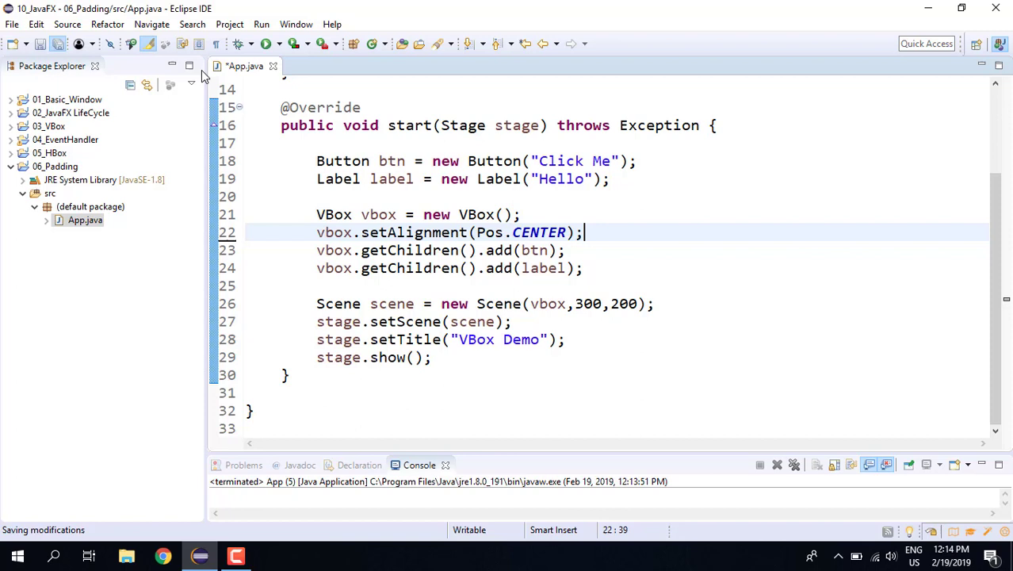
{"action": "left_click", "coordinate": [266, 44]}
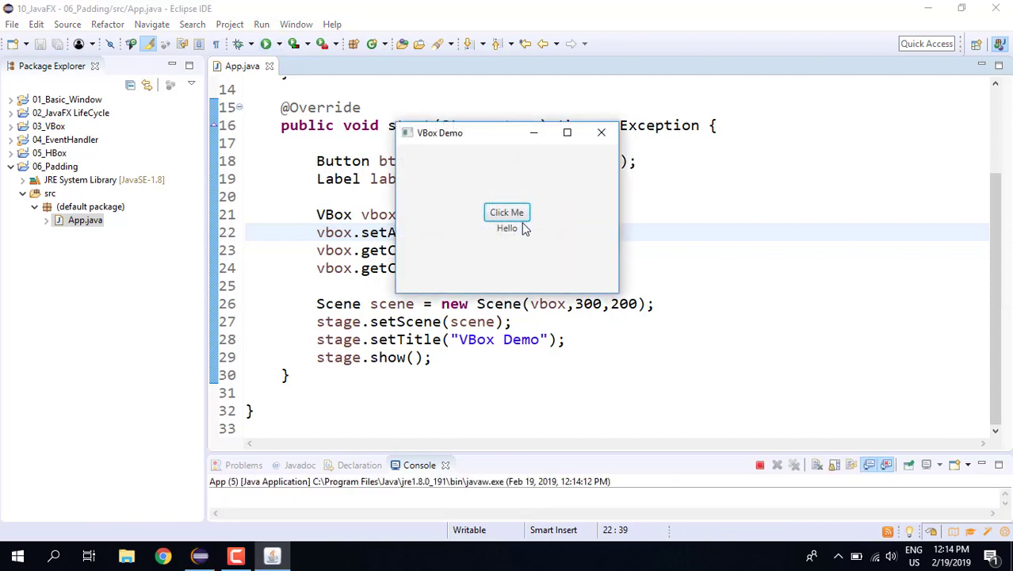
{"action": "left_click", "coordinate": [601, 132]}
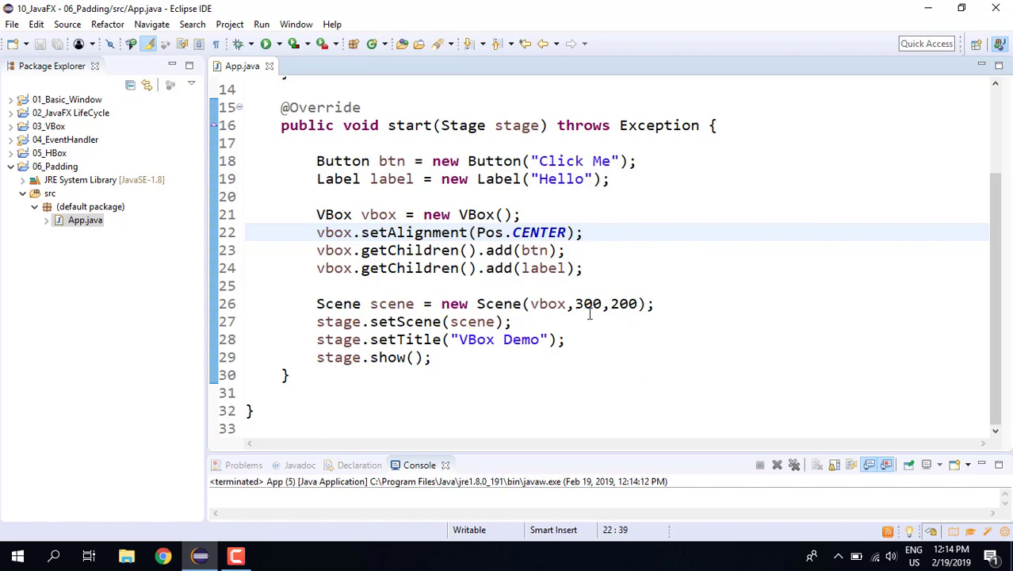
- Remove ',300,200' from the Scene constructor and save App.java
{"action": "left_click_drag", "start_coordinate": [567, 303], "coordinate": [641, 303]}
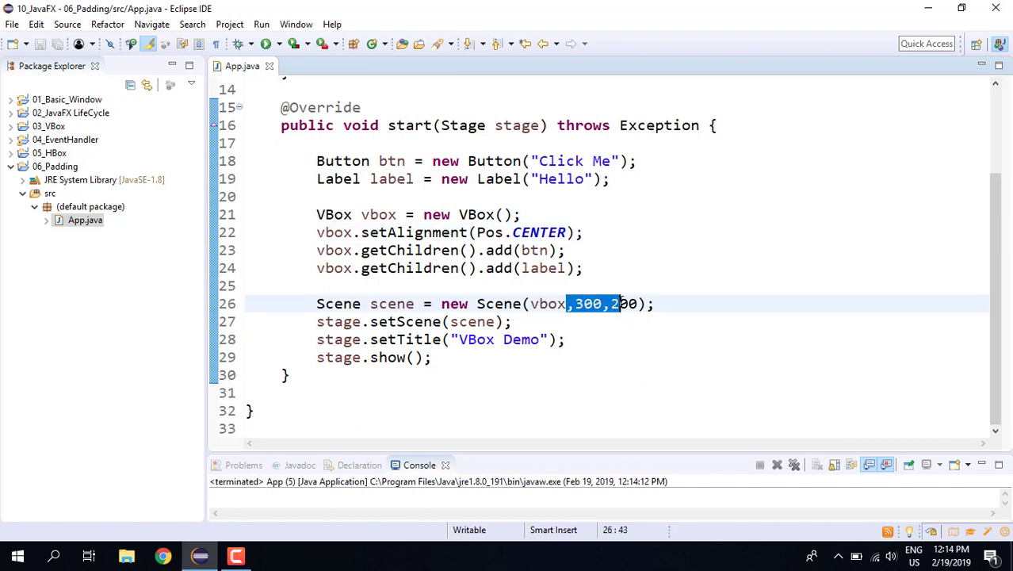
{"action": "key", "text": "Delete"}
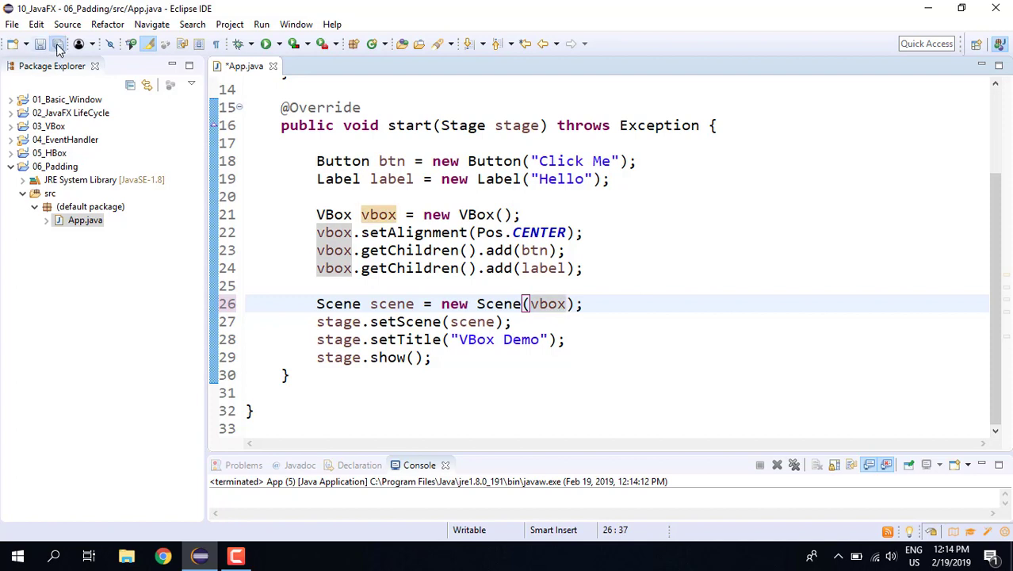
{"action": "key", "text": "ctrl+s"}
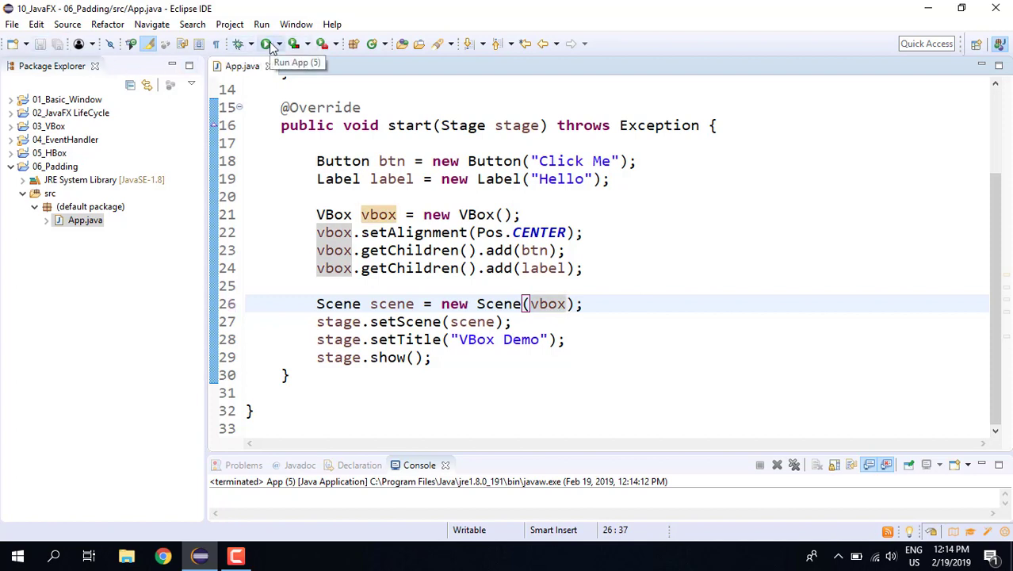
- Relaunch the App program, which opens a tiny window with the Click Me button
{"action": "left_click", "coordinate": [270, 45]}
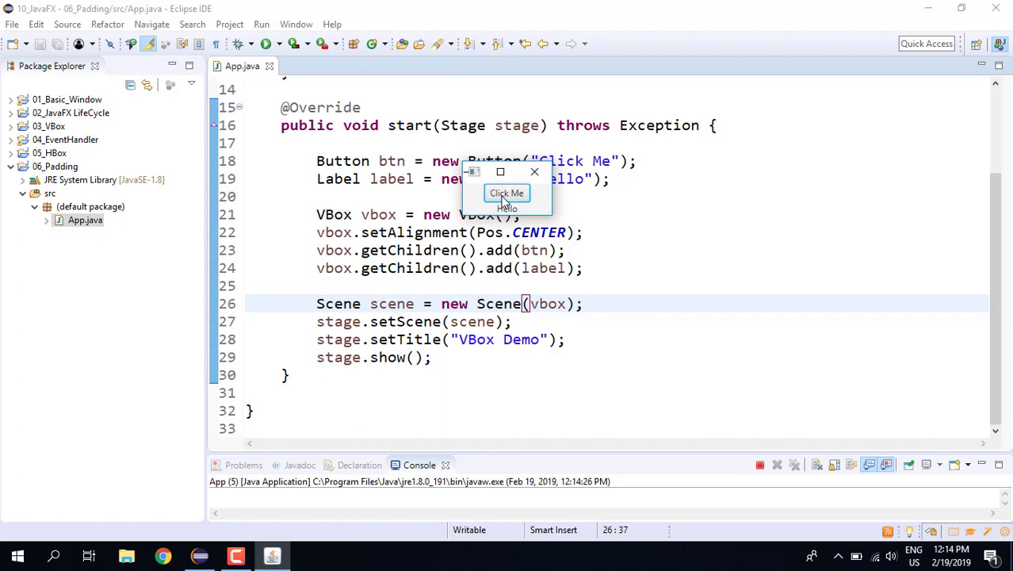
- Close the app, add btn.setPrefSize(150, 60) below line 18, and save App.java
{"action": "left_click", "coordinate": [545, 172]}
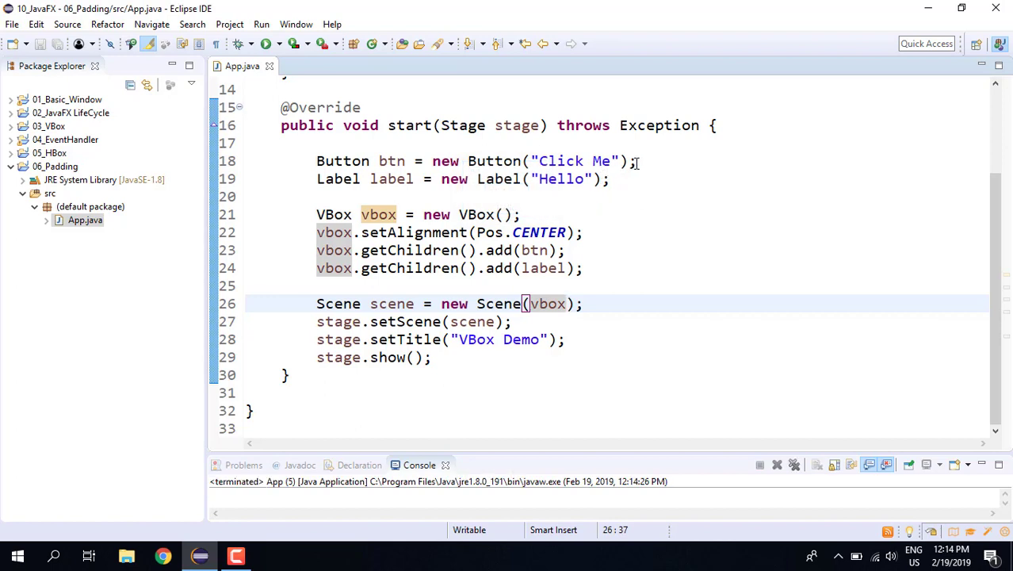
{"action": "left_click", "coordinate": [637, 162]}
{"action": "key", "text": "Return"}
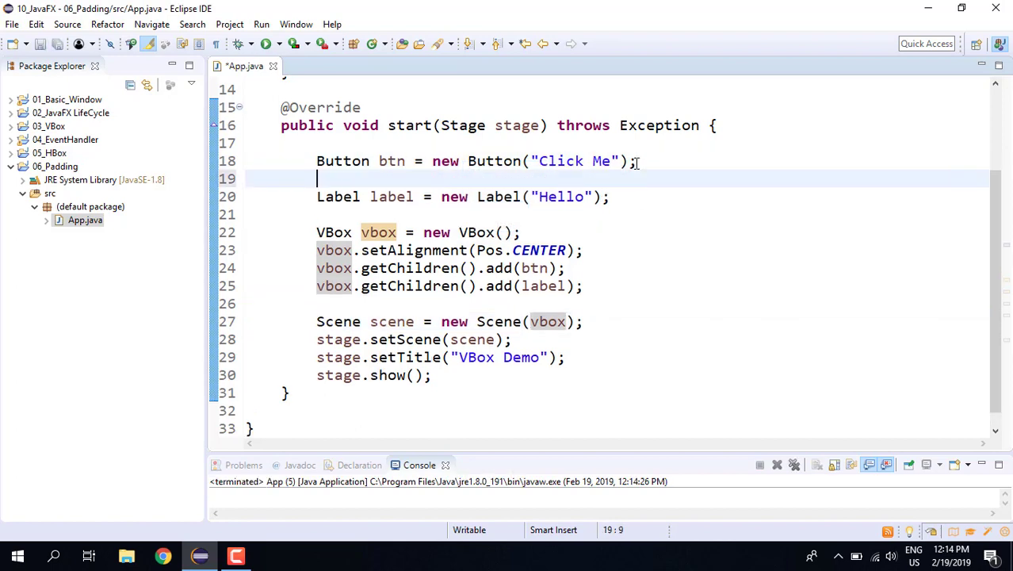
{"action": "type", "text": "btn."}
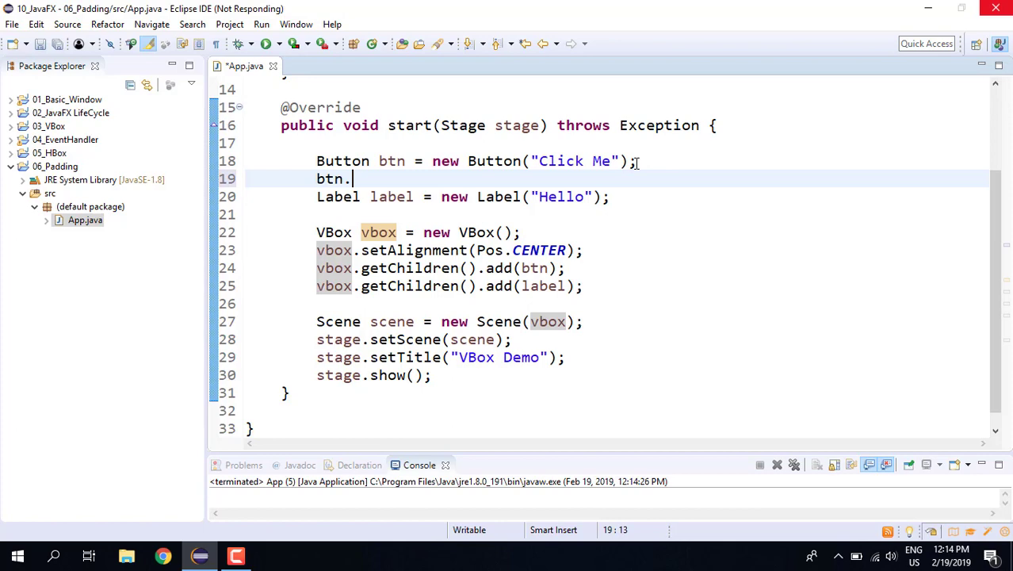
{"action": "type", "text": "s"}
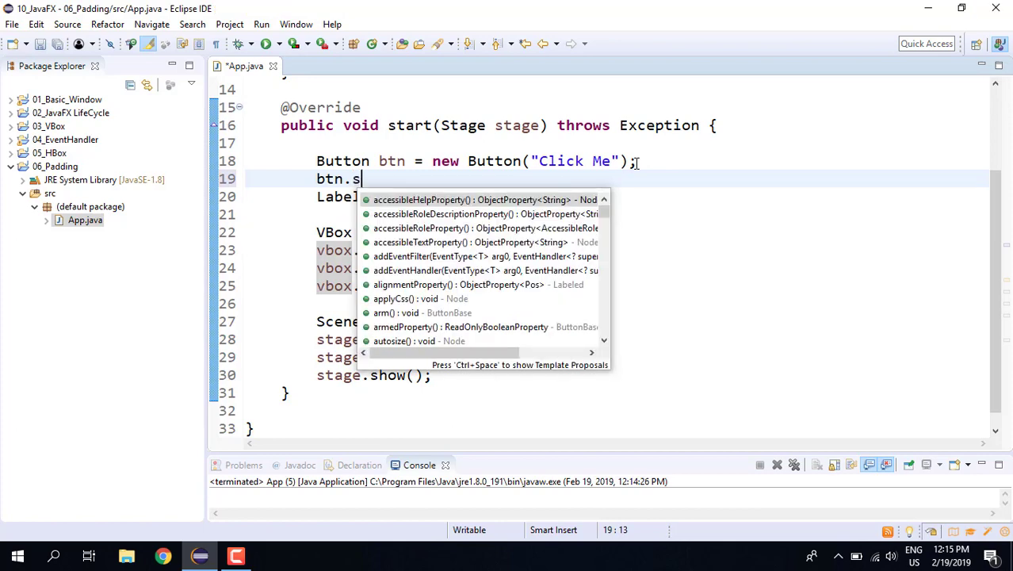
{"action": "type", "text": "et"}
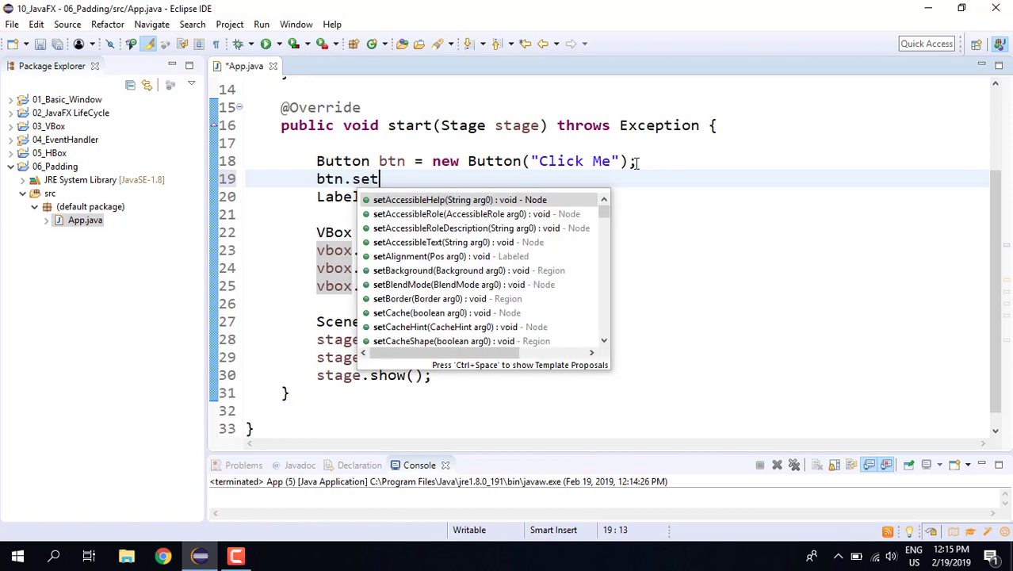
{"action": "type", "text": "Pref"}
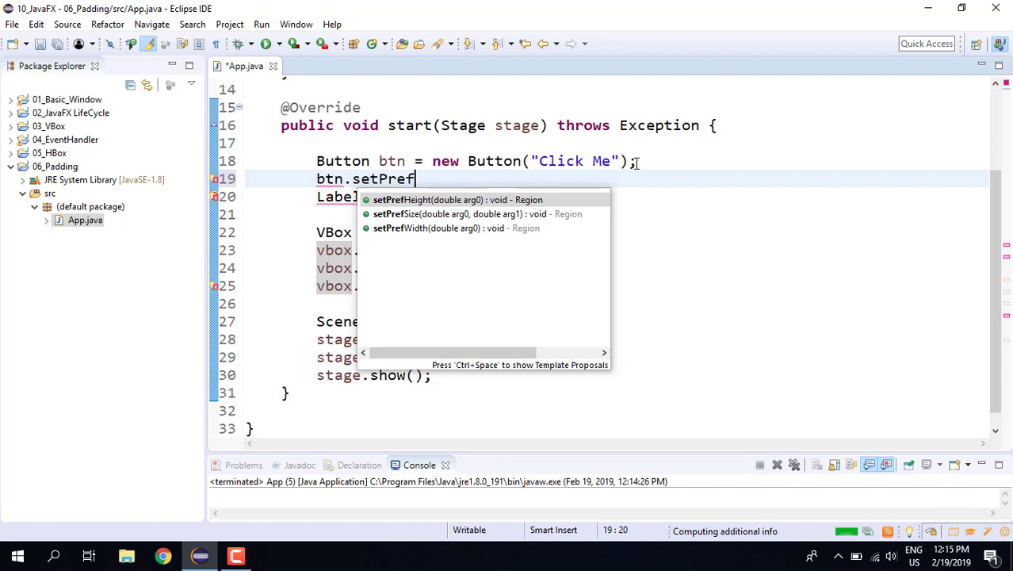
{"action": "key", "text": "Down"}
{"action": "key", "text": "Escape"}
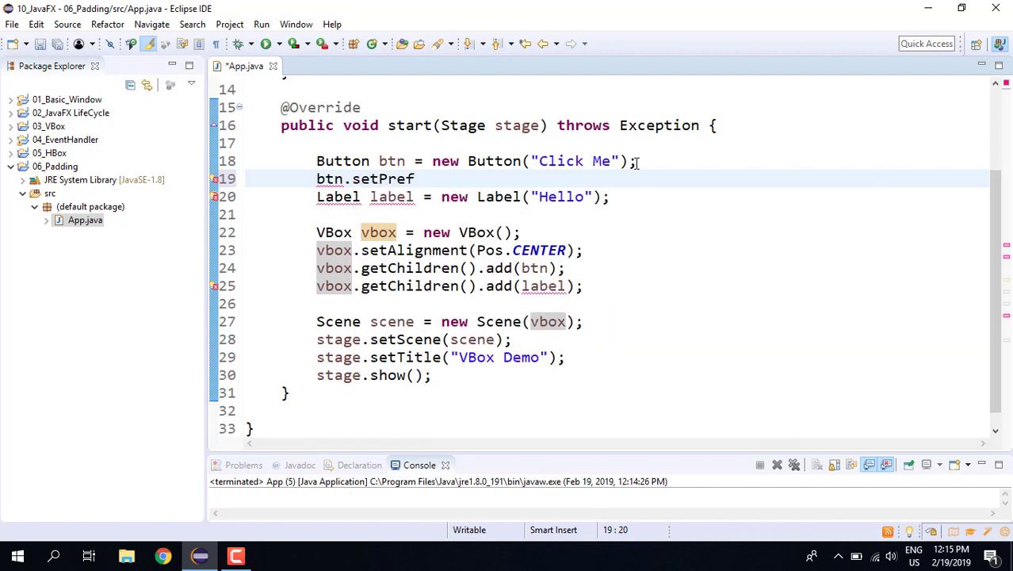
{"action": "key", "text": "ctrl+space"}
{"action": "key", "text": "Return"}
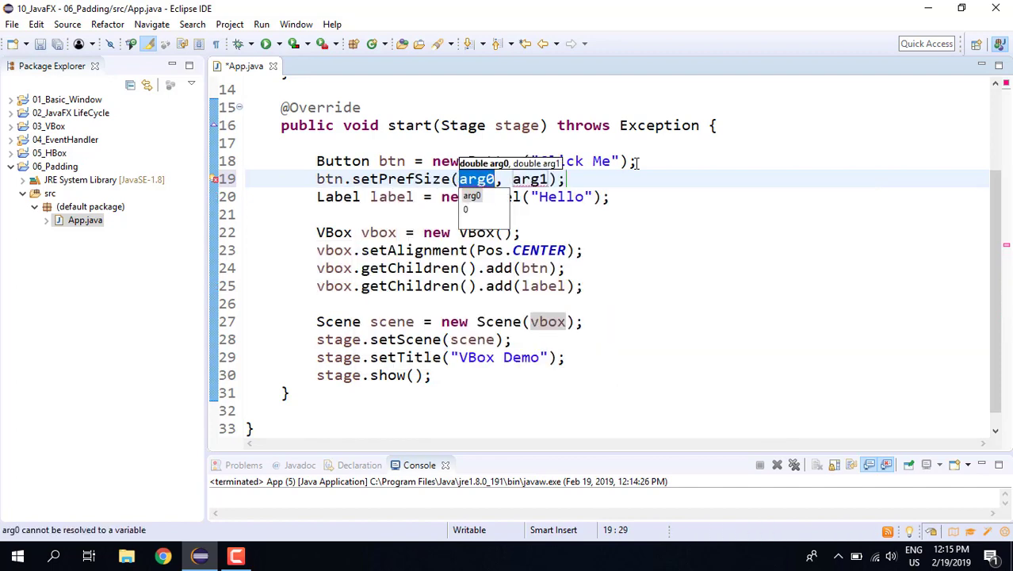
{"action": "type", "text": "150"}
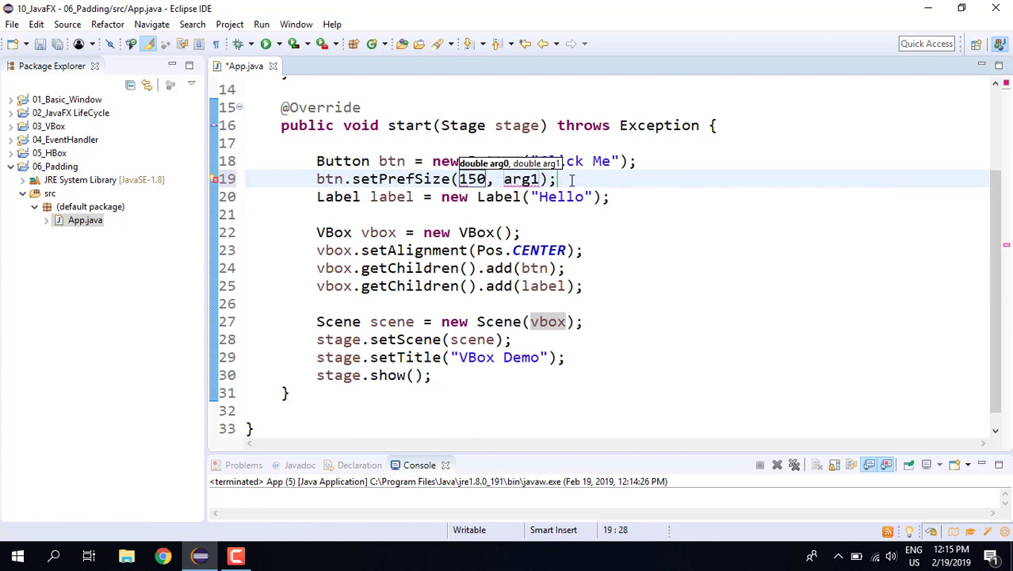
{"action": "double_click", "coordinate": [526, 180]}
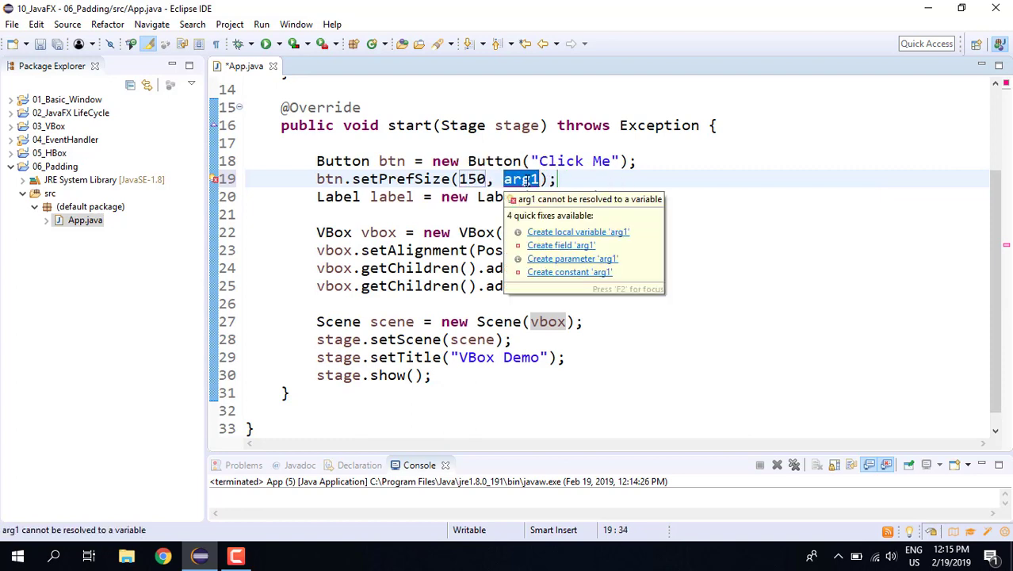
{"action": "type", "text": "60"}
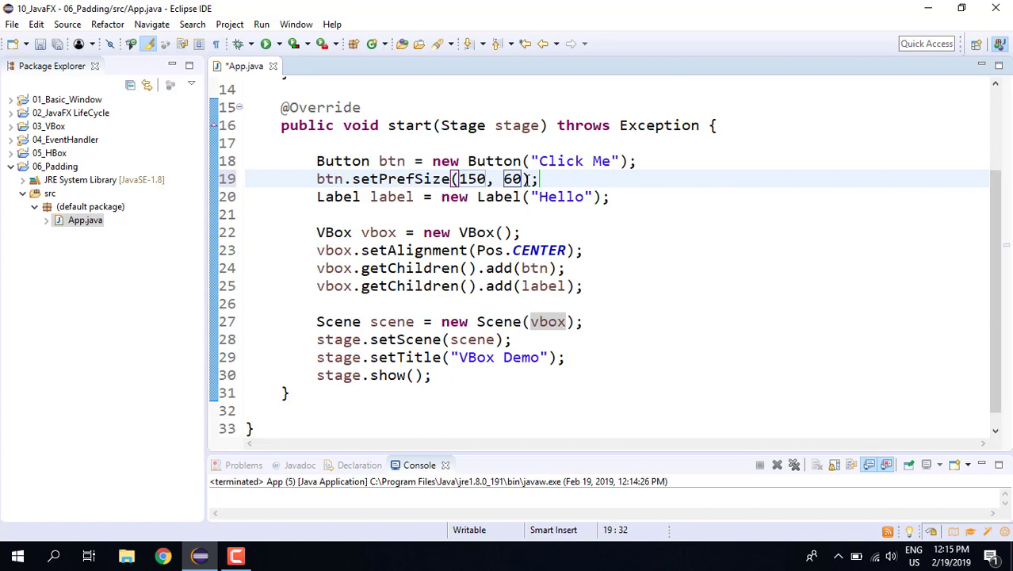
{"action": "left_click", "coordinate": [40, 44]}
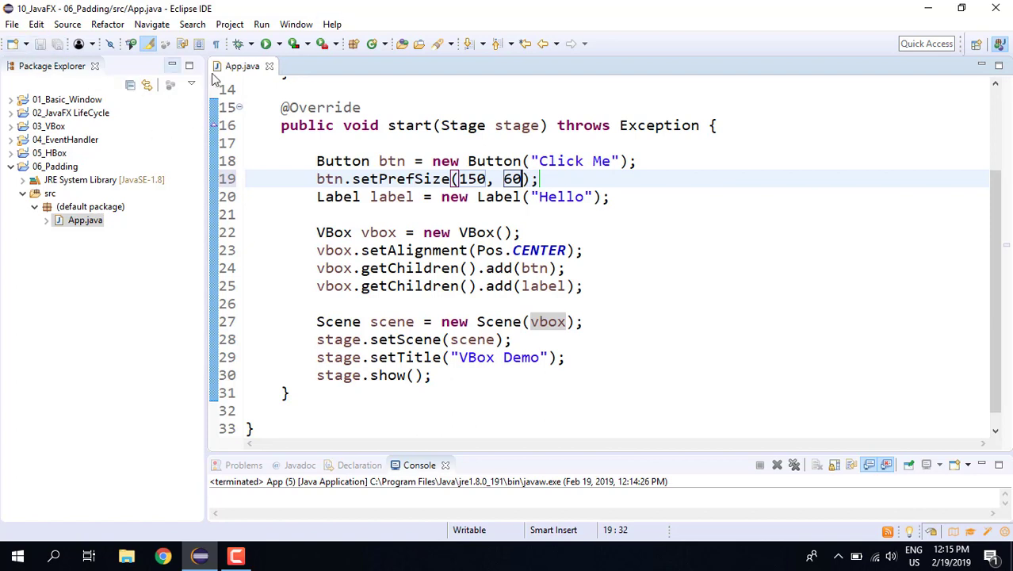
{"action": "left_click", "coordinate": [267, 44]}
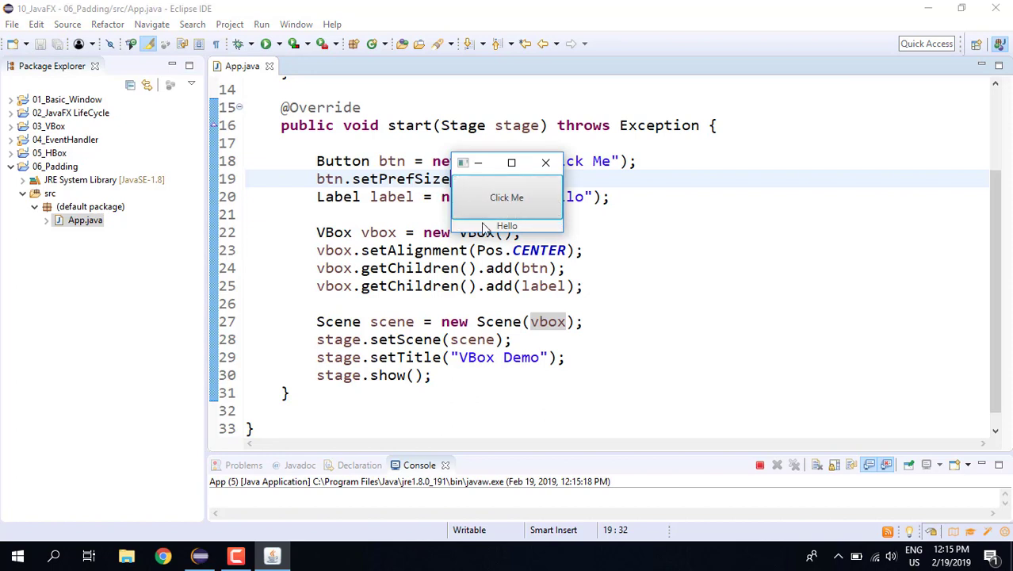
{"action": "left_click", "coordinate": [545, 162]}
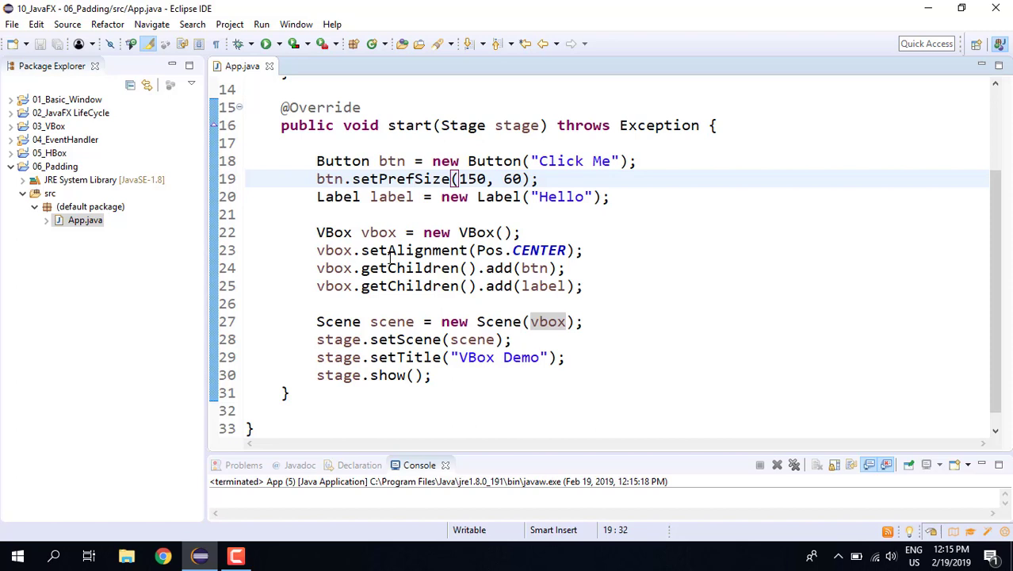
- Insert vbox.setPadding(value) via content assist on a new line below the VBox declaration
{"action": "left_click", "coordinate": [544, 232]}
{"action": "key", "text": "Return"}
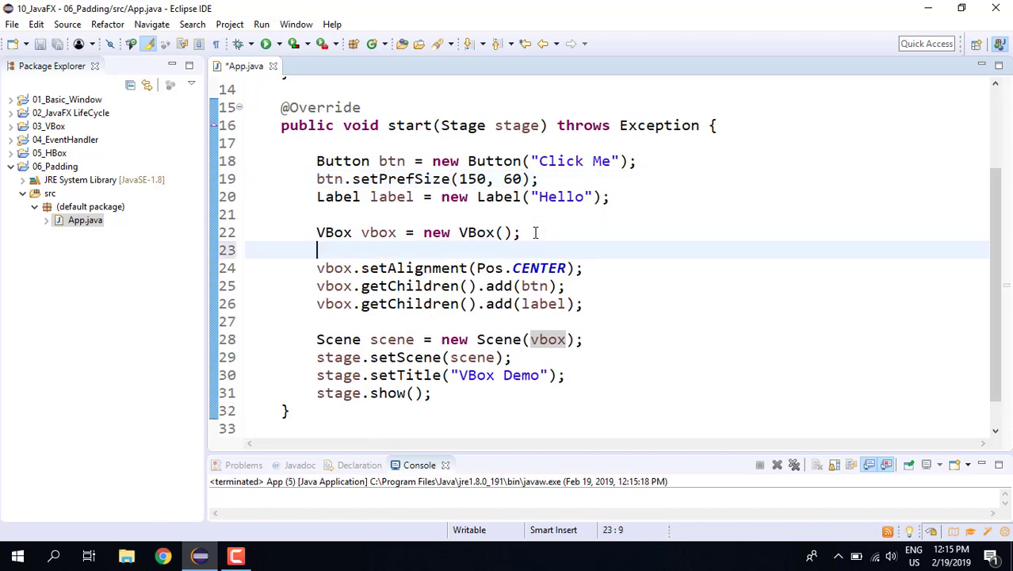
{"action": "type", "text": "vob"}
{"action": "key", "text": "BackSpace"}
{"action": "key", "text": "BackSpace"}
{"action": "type", "text": "box"}
{"action": "type", "text": ".setP"}
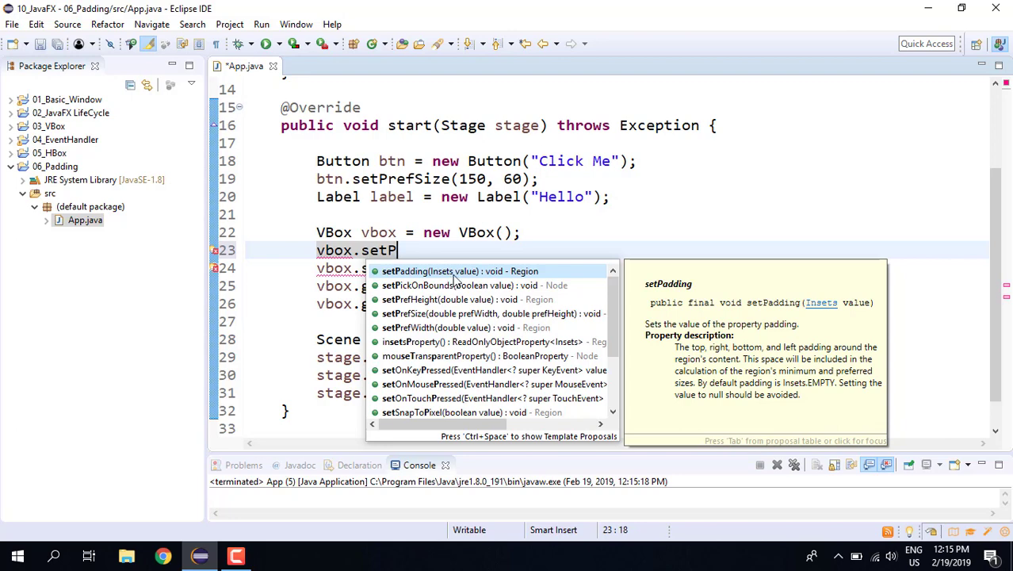
{"action": "left_click", "coordinate": [454, 272]}
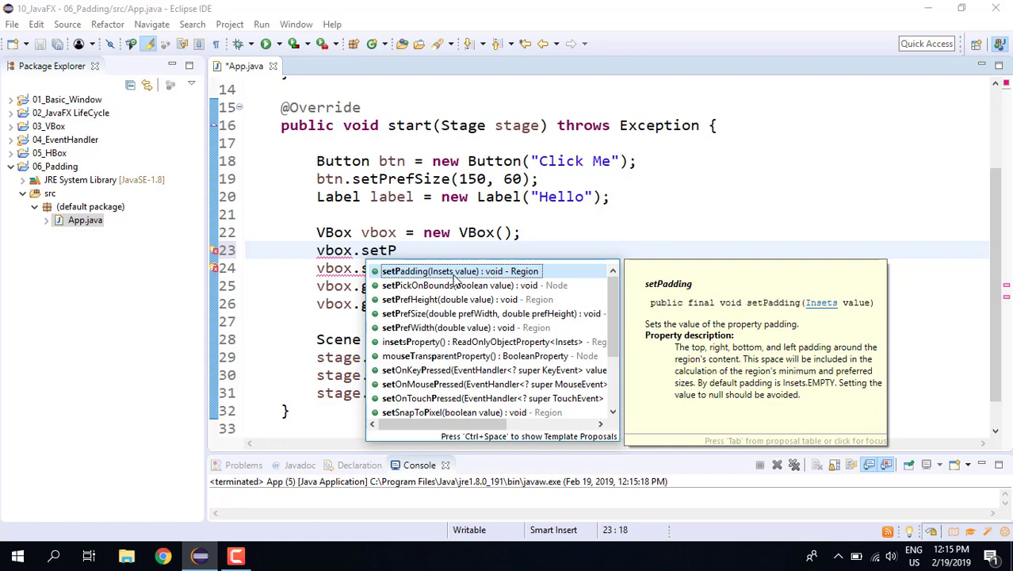
{"action": "double_click", "coordinate": [454, 273]}
{"action": "left_click", "coordinate": [526, 232]}
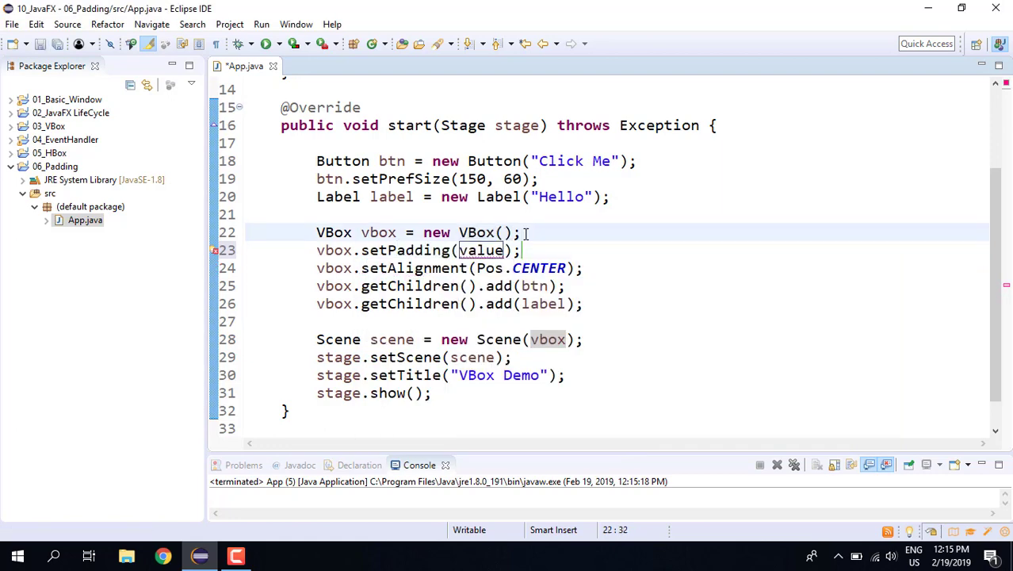
- Declare Insets insets = new Insets(); on a new line above the setPadding call
{"action": "key", "text": "Return"}
{"action": "type", "text": "Inse"}
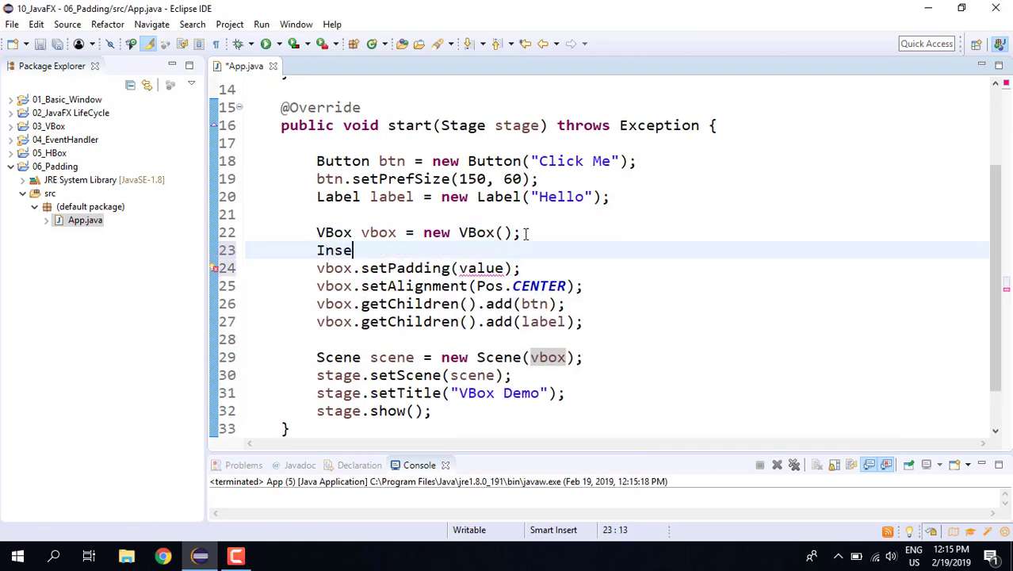
{"action": "type", "text": "ts i"}
{"action": "type", "text": "nsert"}
{"action": "key", "text": "BackSpace"}
{"action": "key", "text": "BackSpace"}
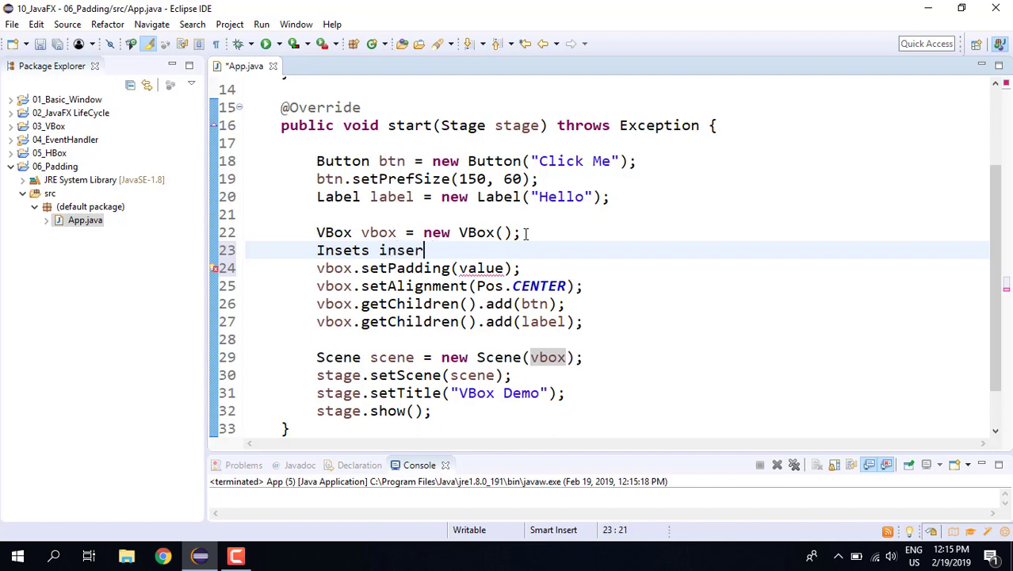
{"action": "type", "text": "ts = new "}
{"action": "type", "text": "In"}
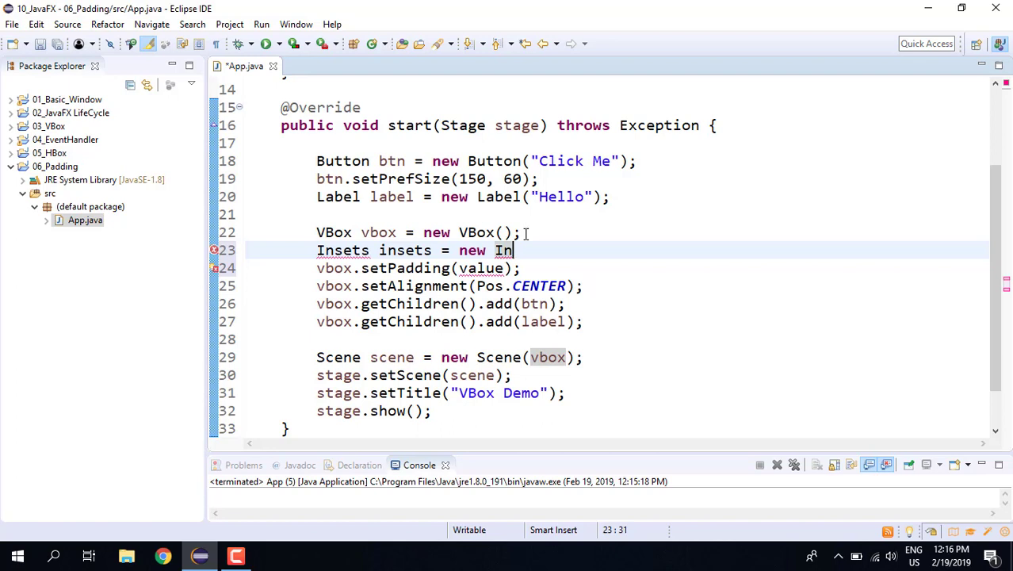
{"action": "type", "text": "s"}
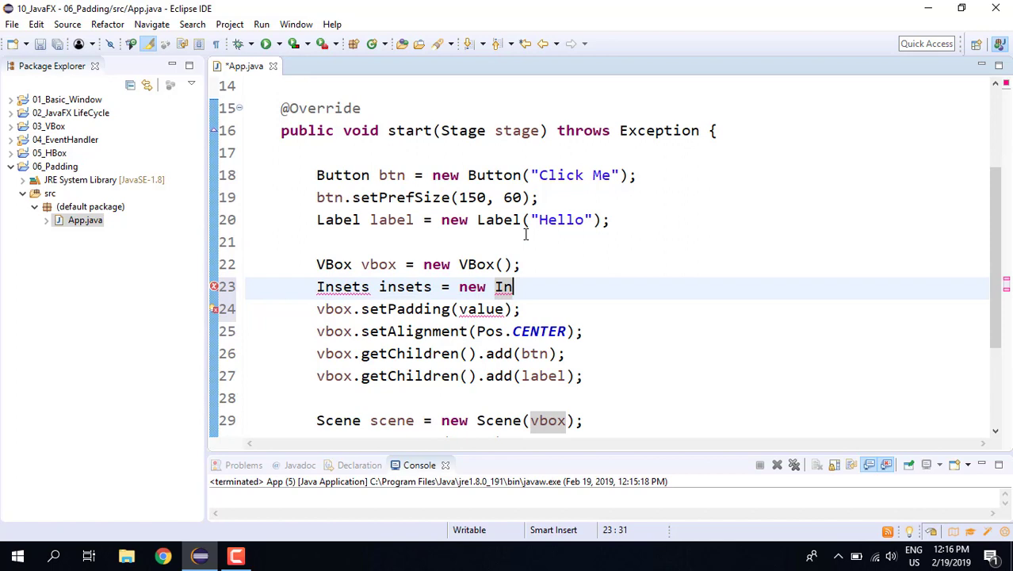
{"action": "type", "text": "s"}
{"action": "type", "text": "ts();"}
{"action": "type", "text": "nn"}
{"action": "key", "text": "BackSpace"}
{"action": "key", "text": "BackSpace"}
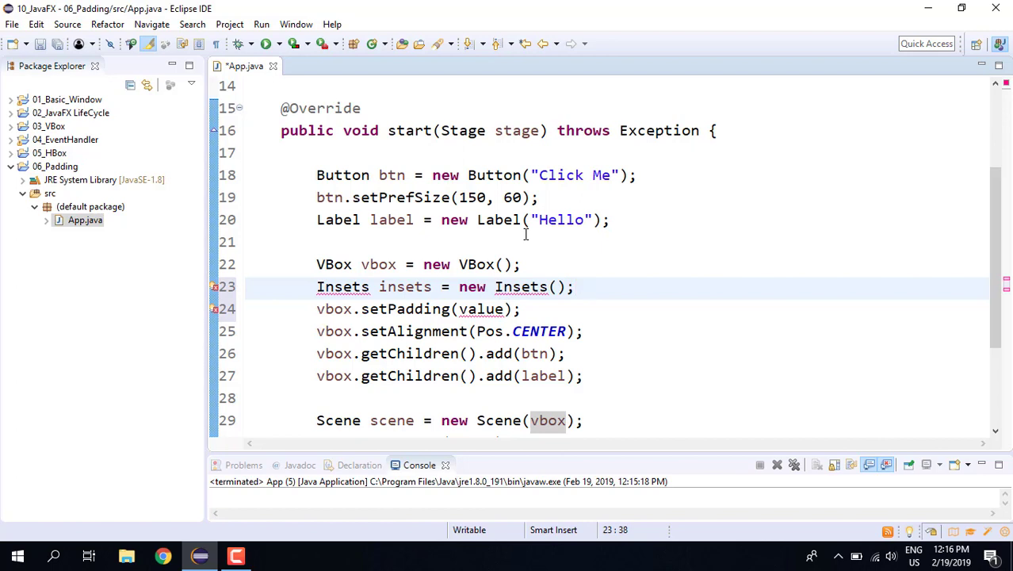
- Glance at the class outline and system tray, then return to the Insets line
{"action": "key", "text": "ctrl+o"}
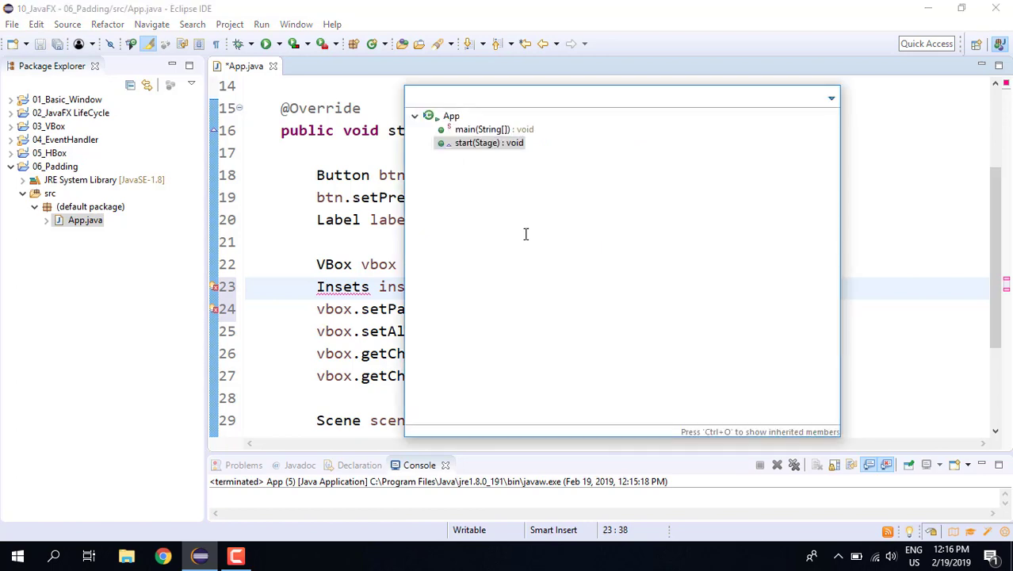
{"action": "key", "text": "Escape"}
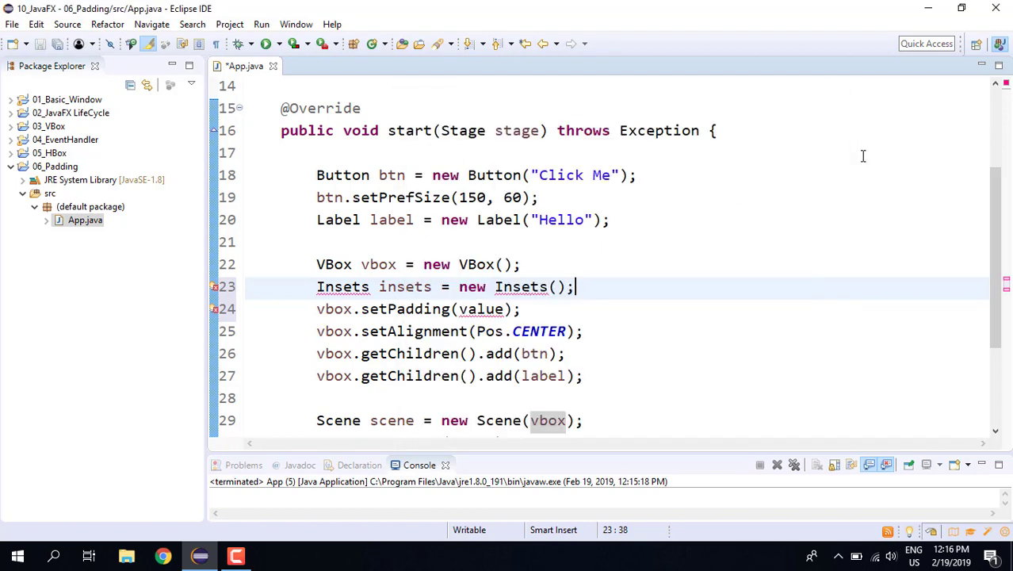
{"action": "left_click", "coordinate": [859, 154]}
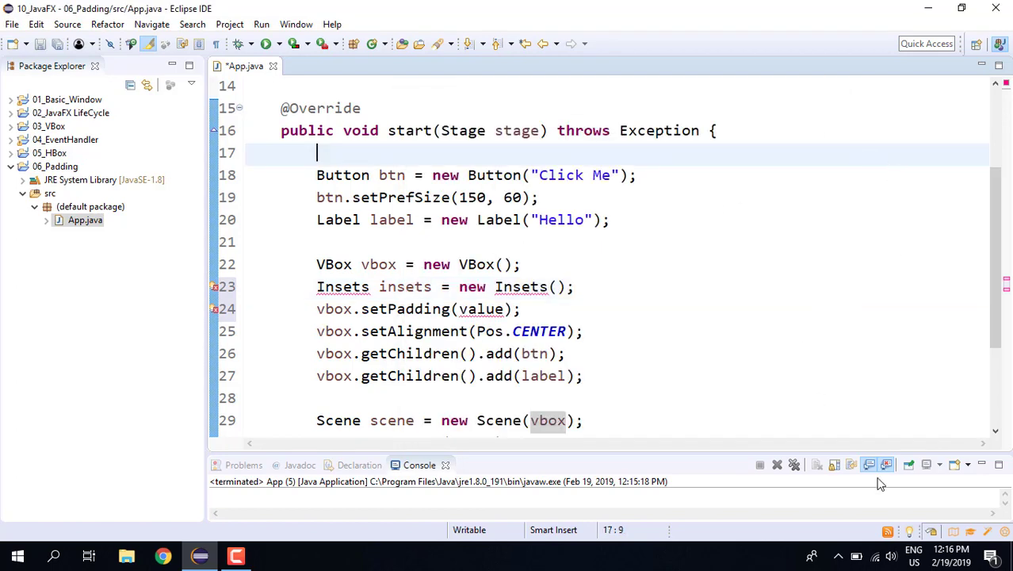
{"action": "left_click", "coordinate": [838, 555]}
{"action": "right_click", "coordinate": [837, 525]}
{"action": "left_click", "coordinate": [867, 510]}
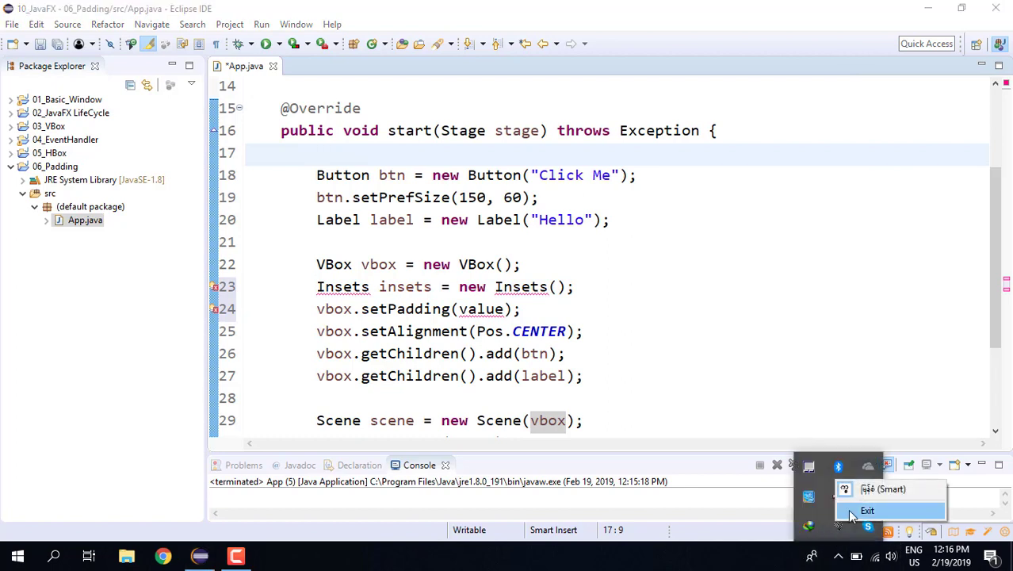
{"action": "left_click", "coordinate": [658, 287]}
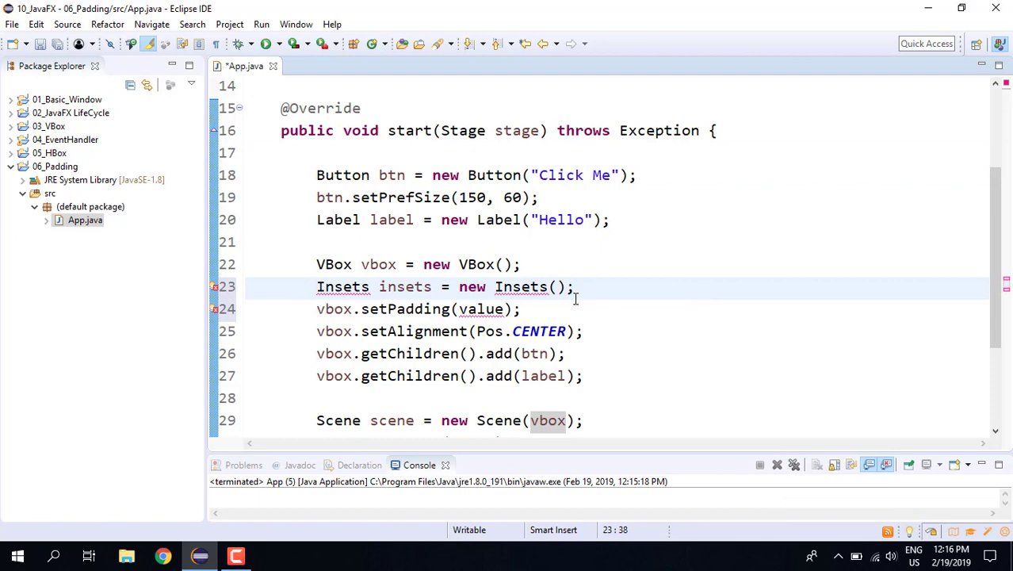
- Organize imports to add javafx.geometry.Insets
{"action": "key", "text": "ctrl+shift+o"}
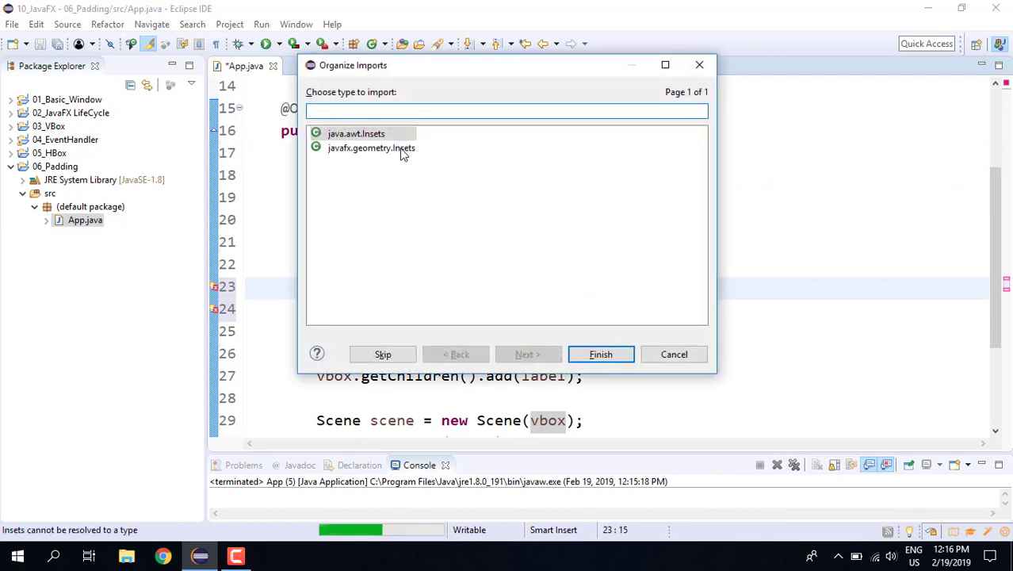
{"action": "left_click", "coordinate": [369, 151]}
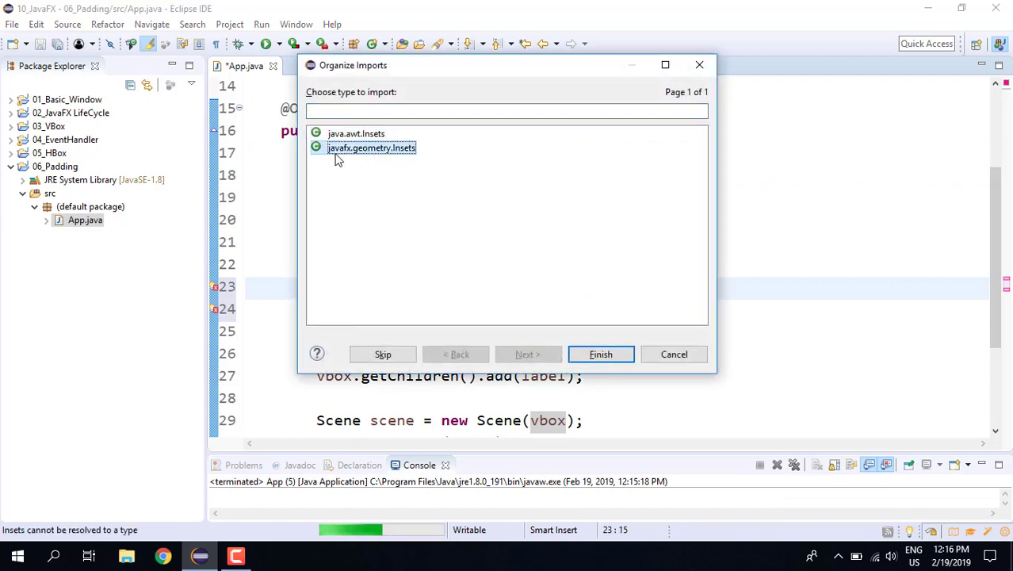
{"action": "double_click", "coordinate": [369, 151]}
{"action": "type", "text": "Insets insets = new Insets();"}
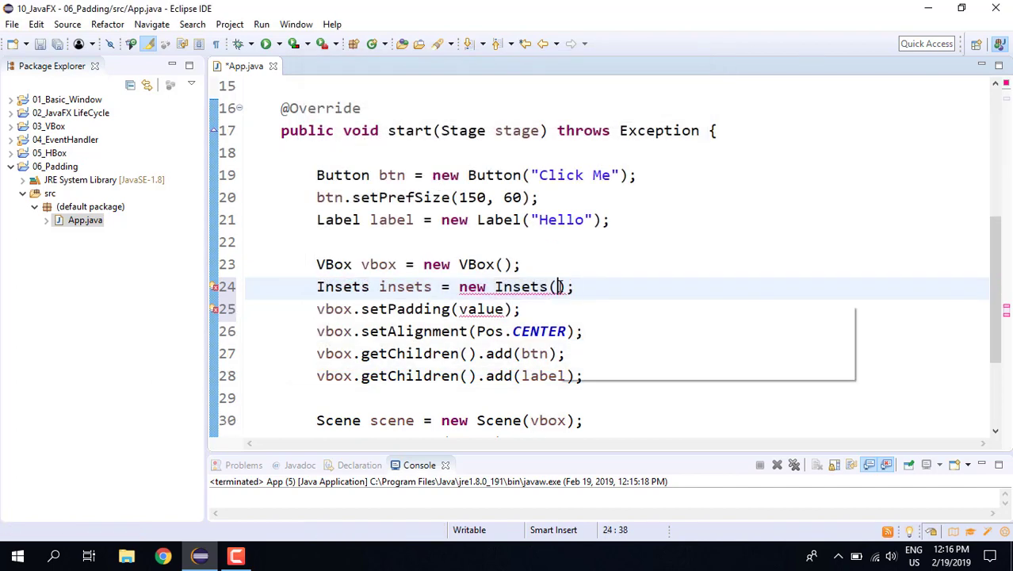
- Pass 20, 40, 80, 120 to new Insets() and replace setPadding's placeholder with insets
{"action": "left_click", "coordinate": [561, 287]}
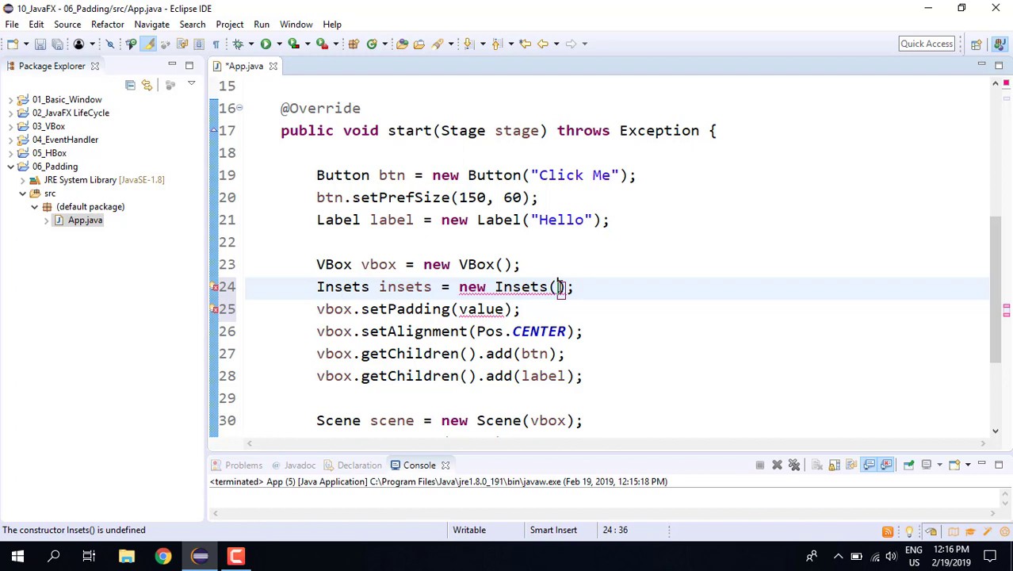
{"action": "type", "text": "2"}
{"action": "type", "text": "0,"}
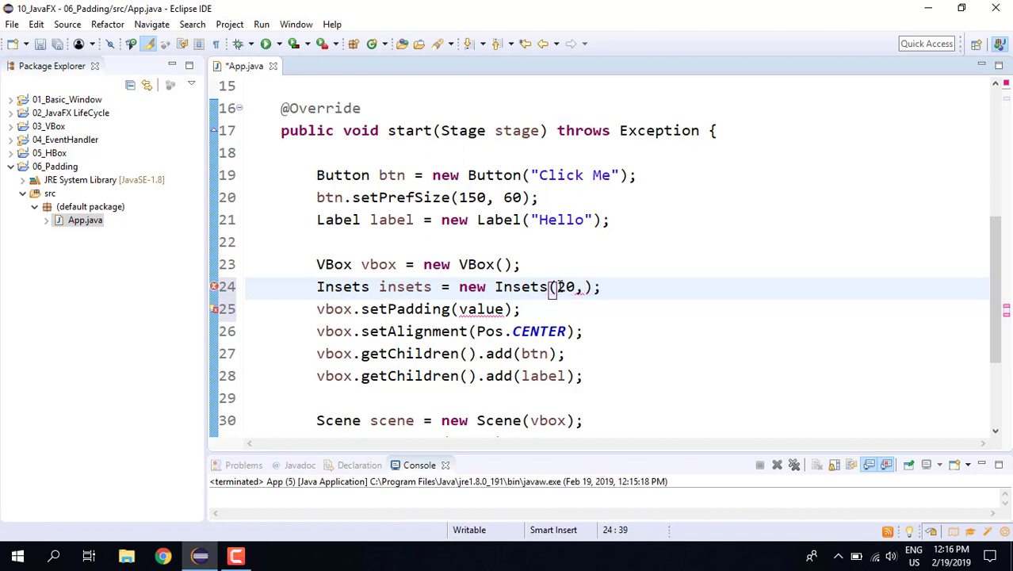
{"action": "type", "text": "10"}
{"action": "key", "text": "BackSpace"}
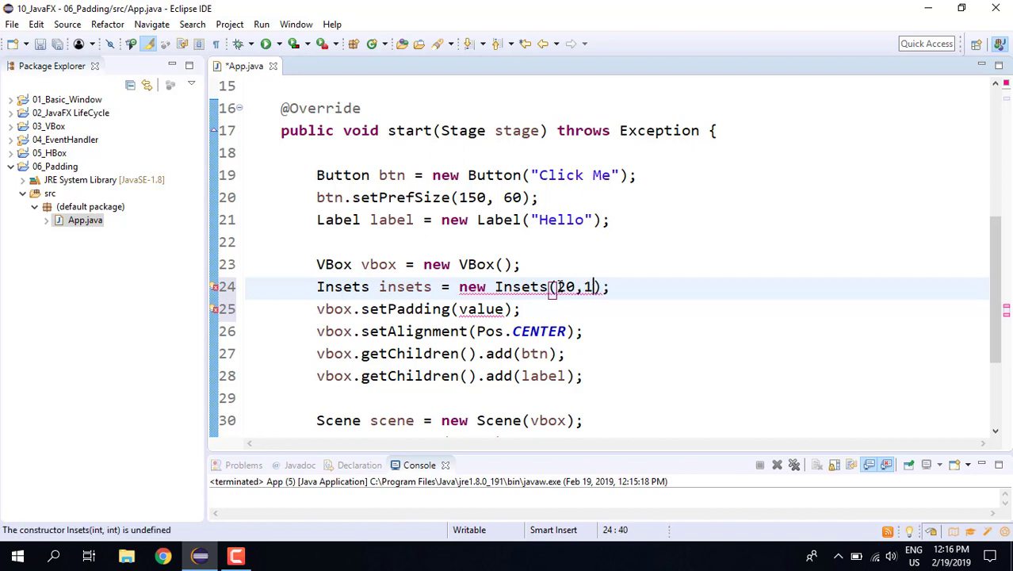
{"action": "type", "text": "40"}
{"action": "key", "text": "BackSpace"}
{"action": "key", "text": "BackSpace"}
{"action": "key", "text": "BackSpace"}
{"action": "type", "text": "40"}
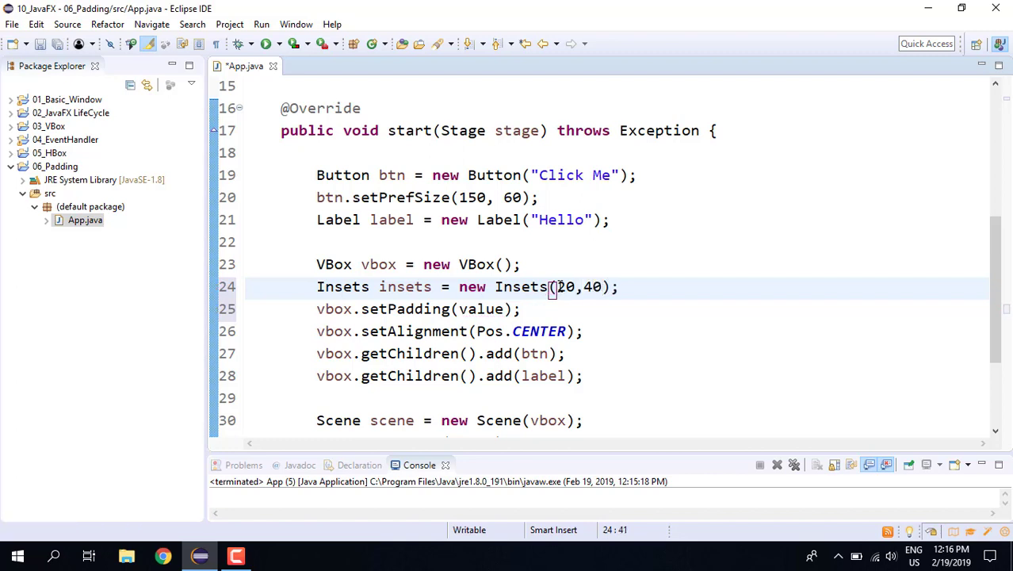
{"action": "type", "text": ",8"}
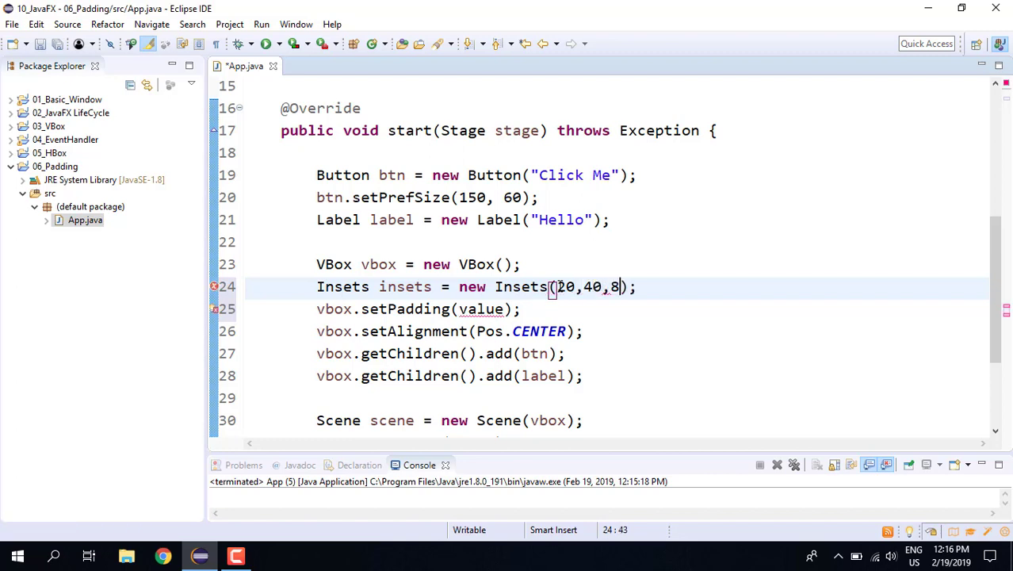
{"action": "type", "text": "0,"}
{"action": "type", "text": "120"}
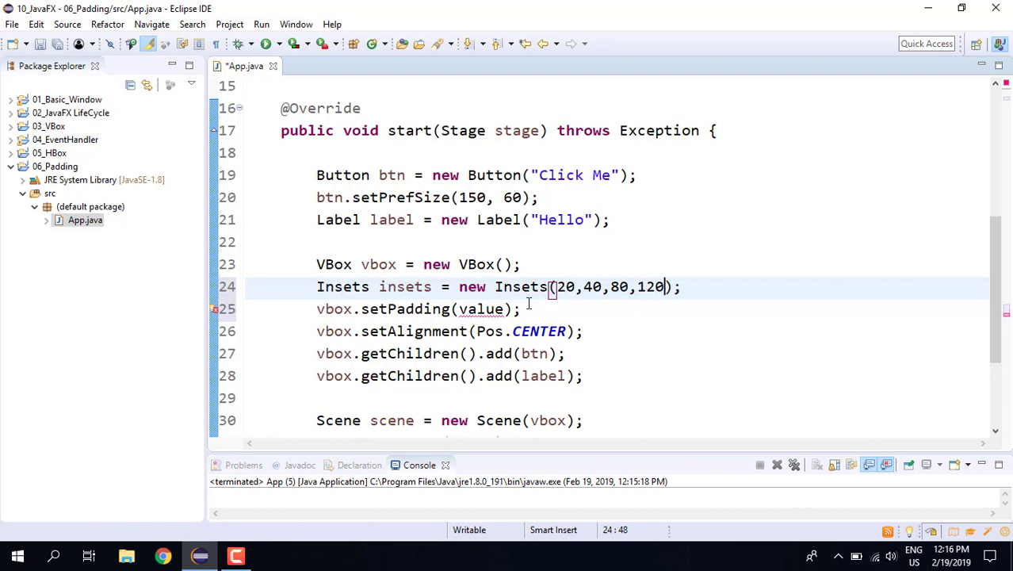
{"action": "double_click", "coordinate": [481, 309]}
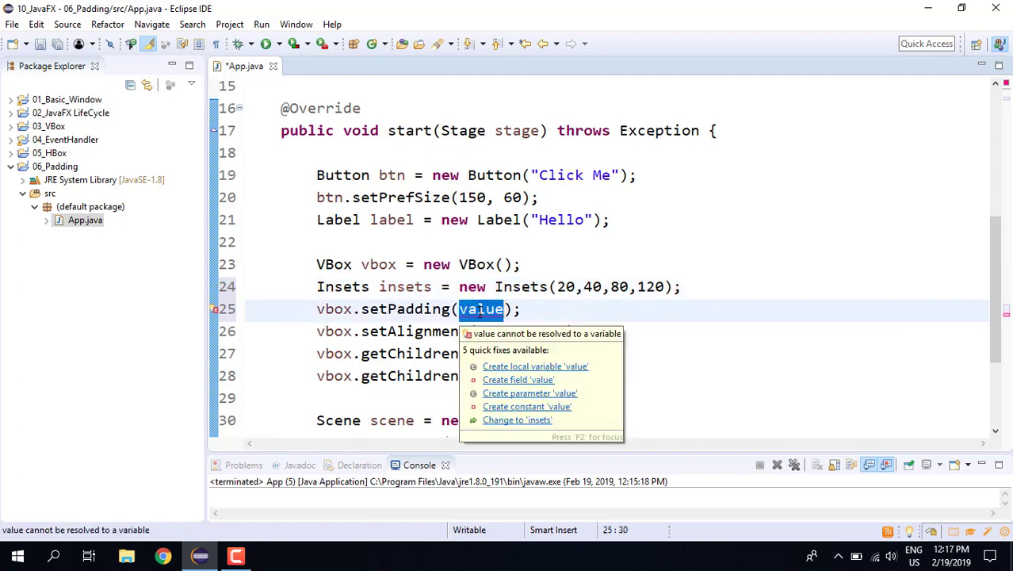
{"action": "type", "text": "insets"}
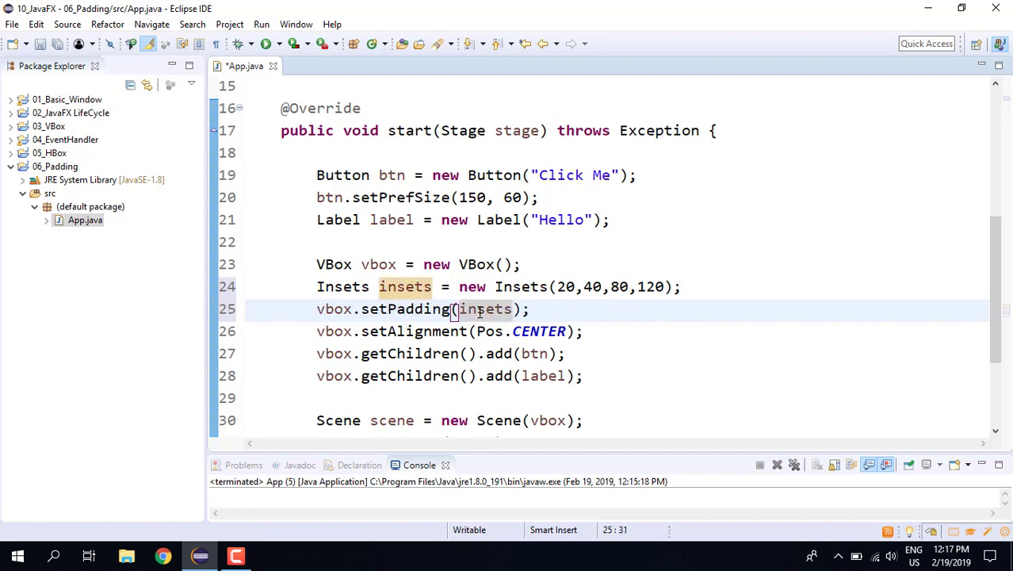
{"action": "double_click", "coordinate": [403, 309]}
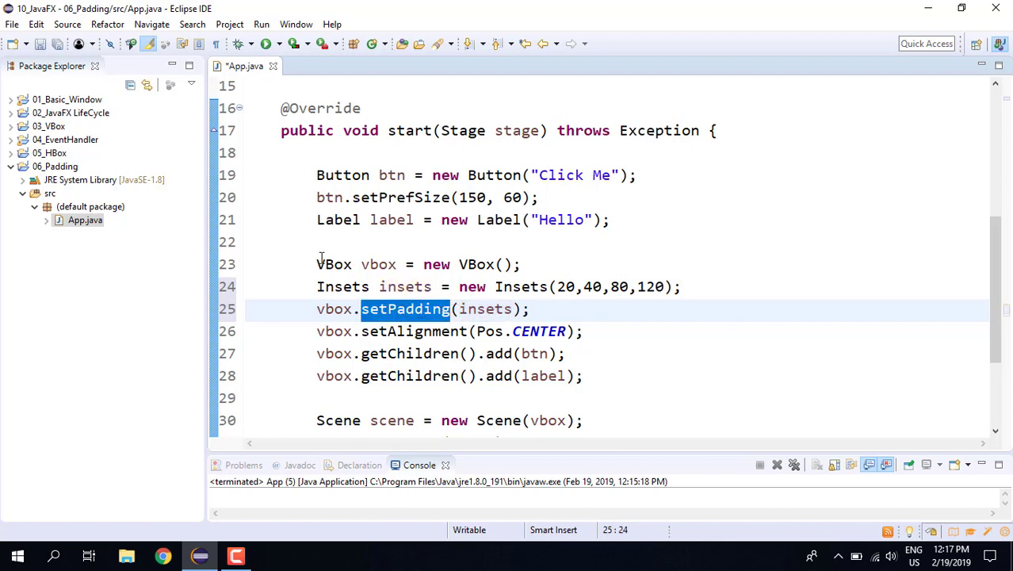
- Save and run App.java, then move the padded VBox Demo window around
{"action": "left_click", "coordinate": [57, 44]}
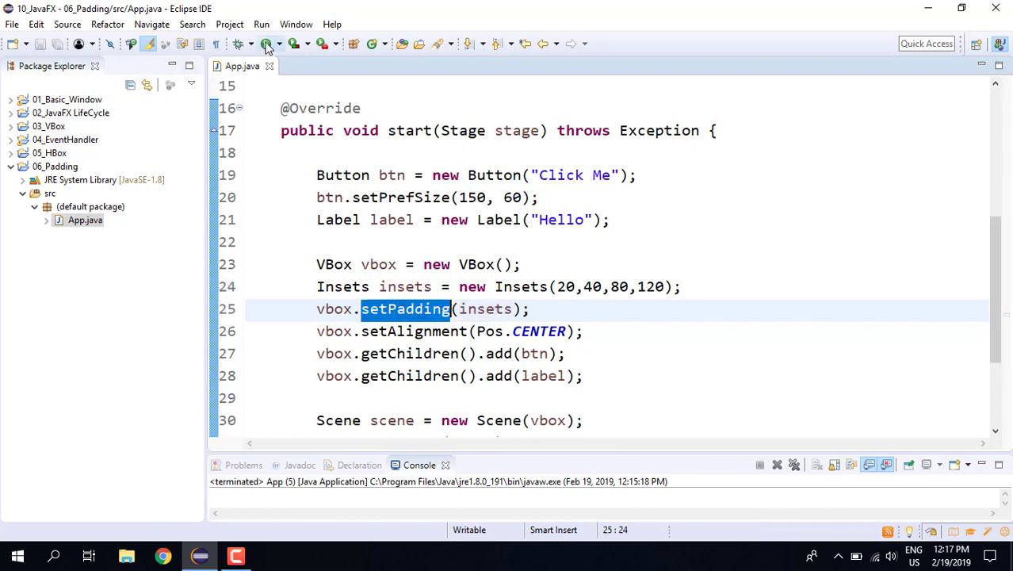
{"action": "left_click", "coordinate": [266, 43]}
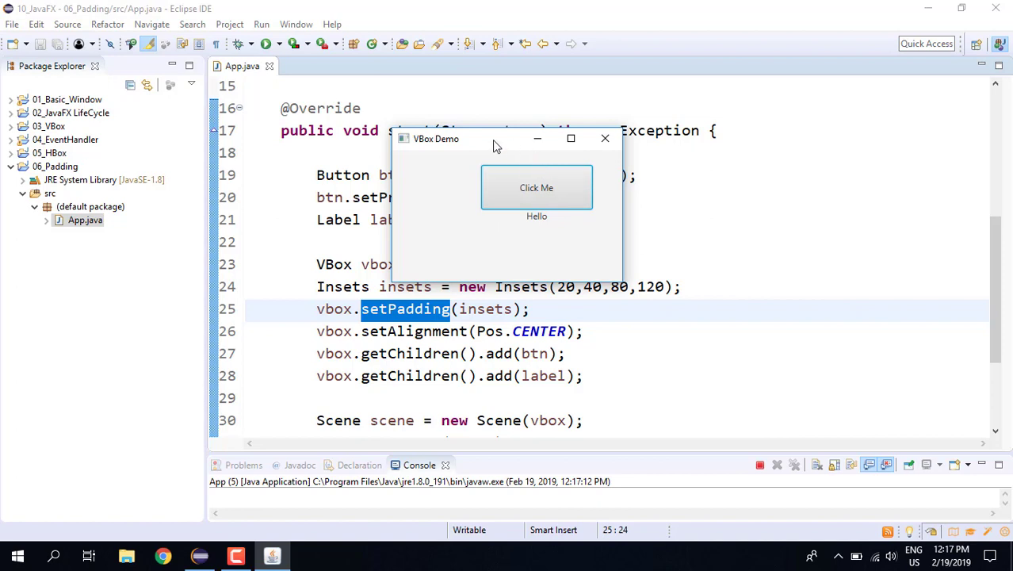
{"action": "left_click_drag", "start_coordinate": [494, 143], "coordinate": [819, 109]}
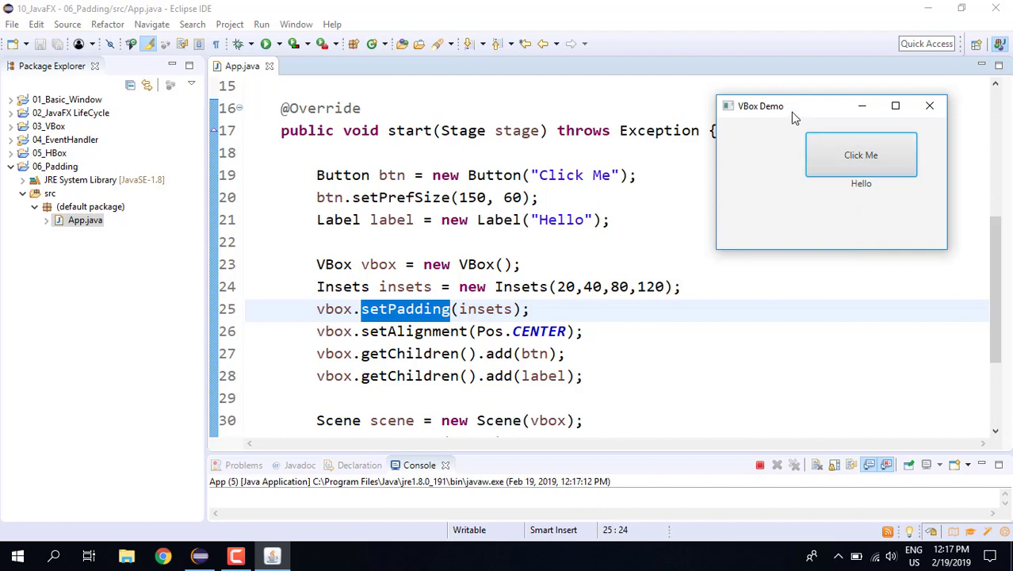
{"action": "left_click_drag", "start_coordinate": [795, 117], "coordinate": [647, 113]}
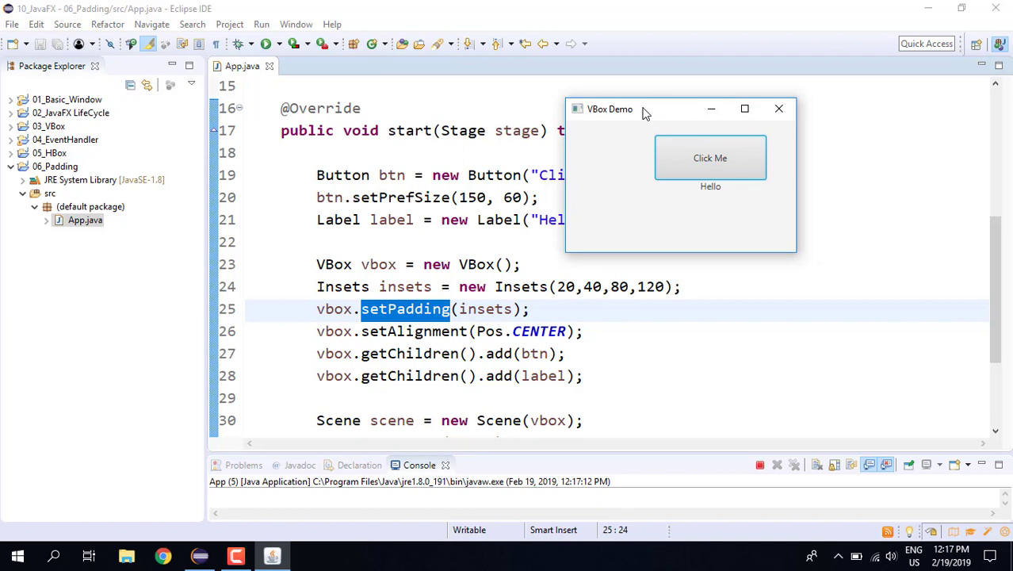
{"action": "left_click", "coordinate": [56, 557]}
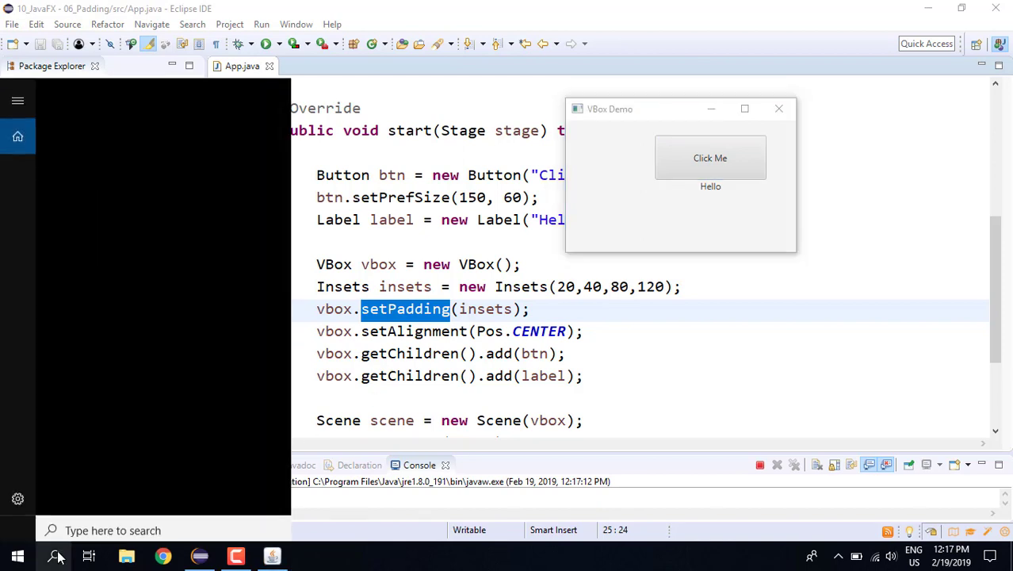
{"action": "type", "text": "paint"}
- Launch Paint from search and paste the captured screenshot onto the canvas
{"action": "key", "text": "Return"}
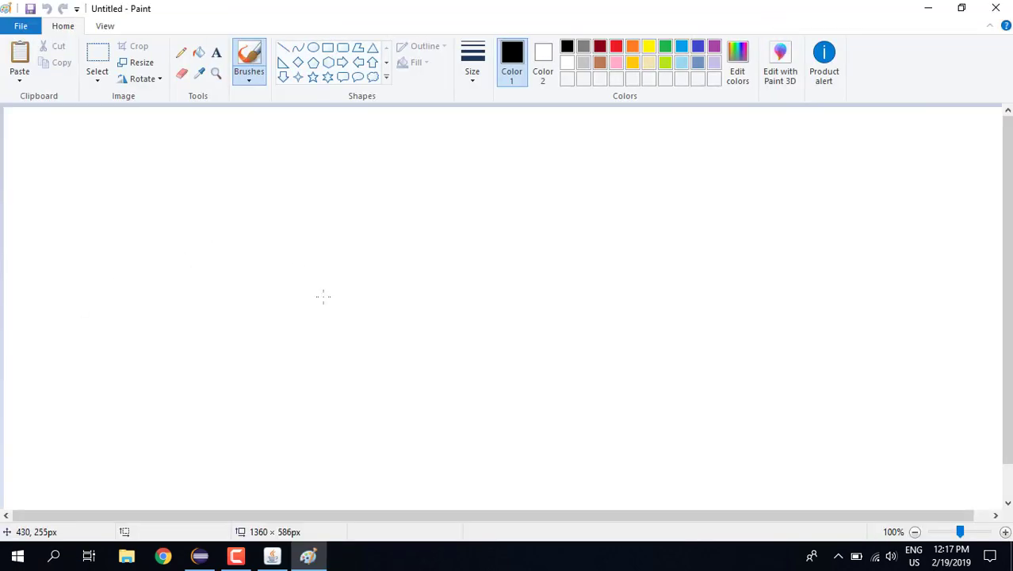
{"action": "key", "text": "ctrl+v"}
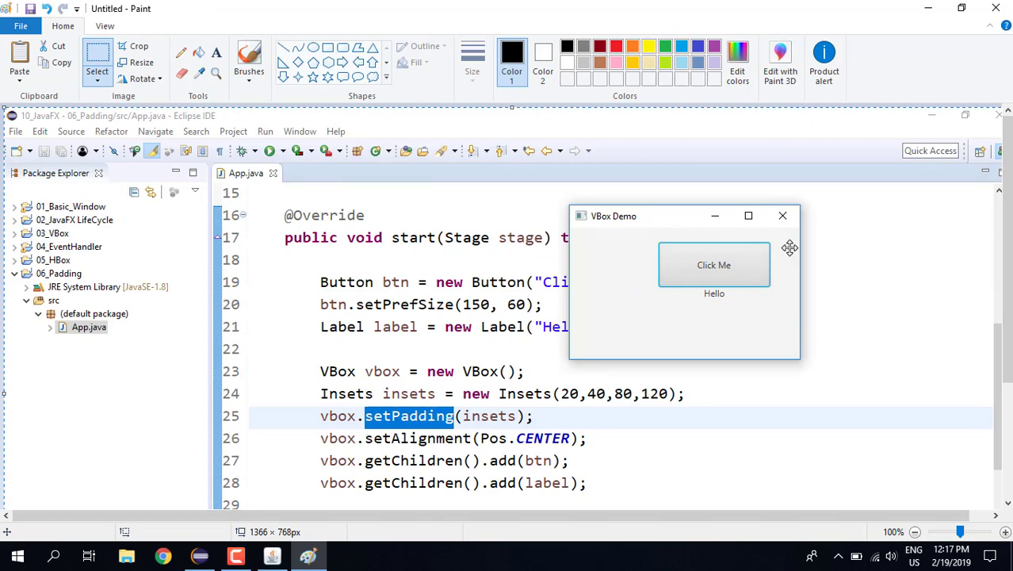
- Draw a thick green rectangle around the VBox Demo window's content area
{"action": "left_click", "coordinate": [327, 48]}
{"action": "left_click", "coordinate": [668, 49]}
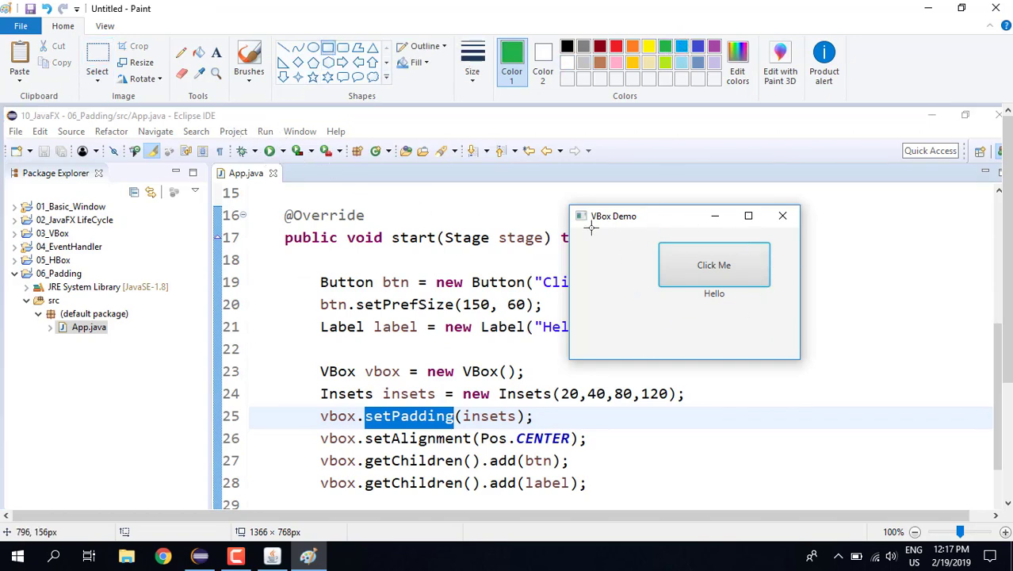
{"action": "left_click", "coordinate": [472, 62]}
{"action": "left_click", "coordinate": [490, 134]}
{"action": "left_click_drag", "start_coordinate": [568, 229], "coordinate": [799, 360]}
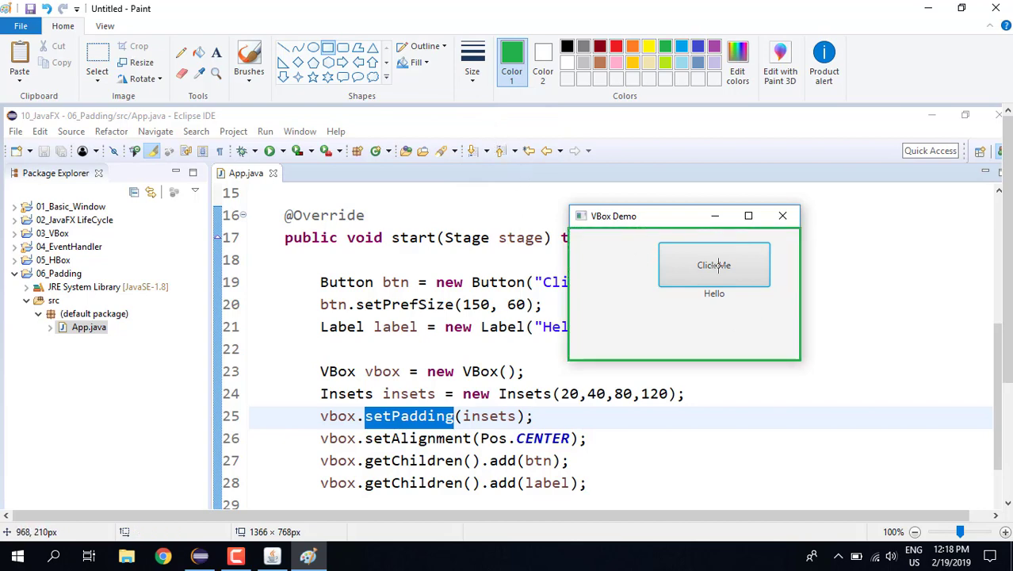
- Draw an orange rectangle around the Click Me button and Hello label
{"action": "left_click", "coordinate": [631, 48]}
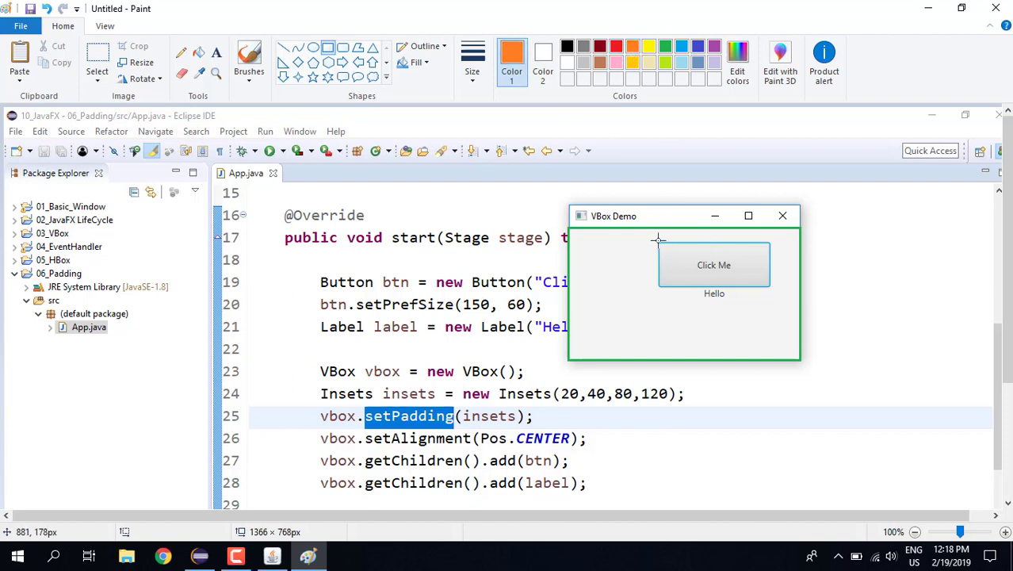
{"action": "mouse_move", "coordinate": [658, 242]}
{"action": "left_mouse_down"}
{"action": "mouse_move", "coordinate": [744, 300]}
{"action": "mouse_move", "coordinate": [773, 297]}
{"action": "left_mouse_up"}
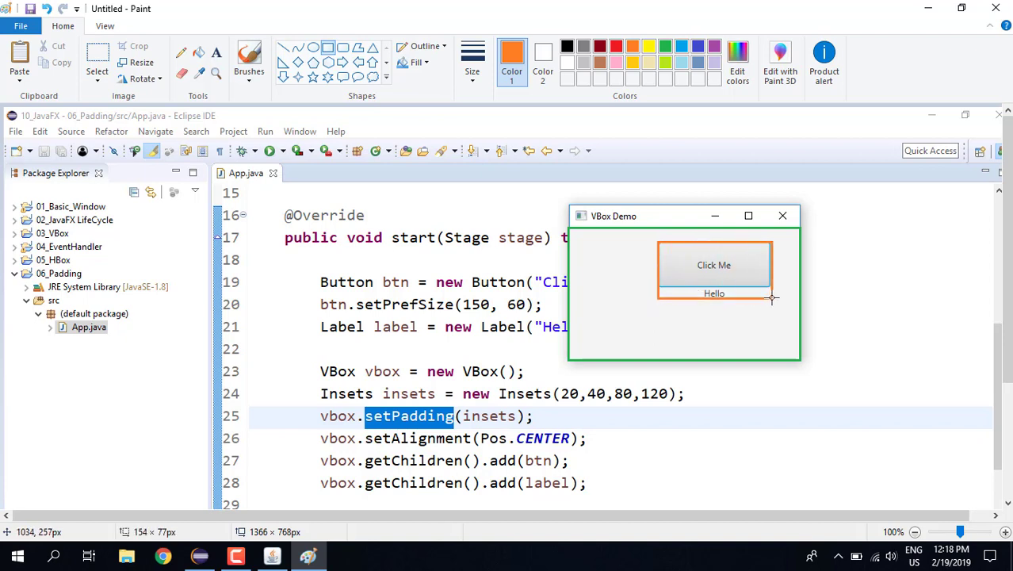
{"action": "left_click_drag", "start_coordinate": [773, 297], "coordinate": [771, 300]}
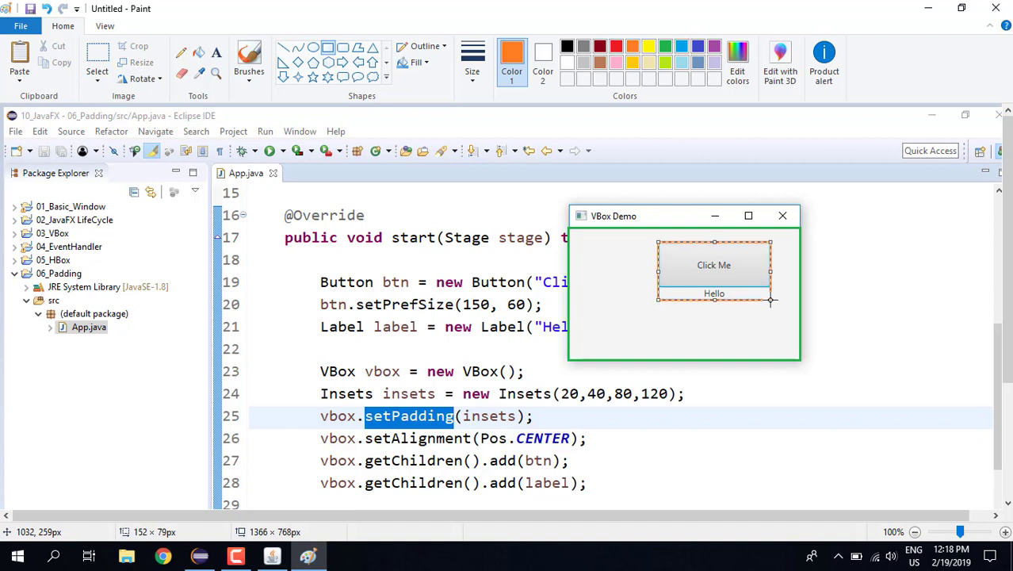
{"action": "left_click", "coordinate": [714, 345]}
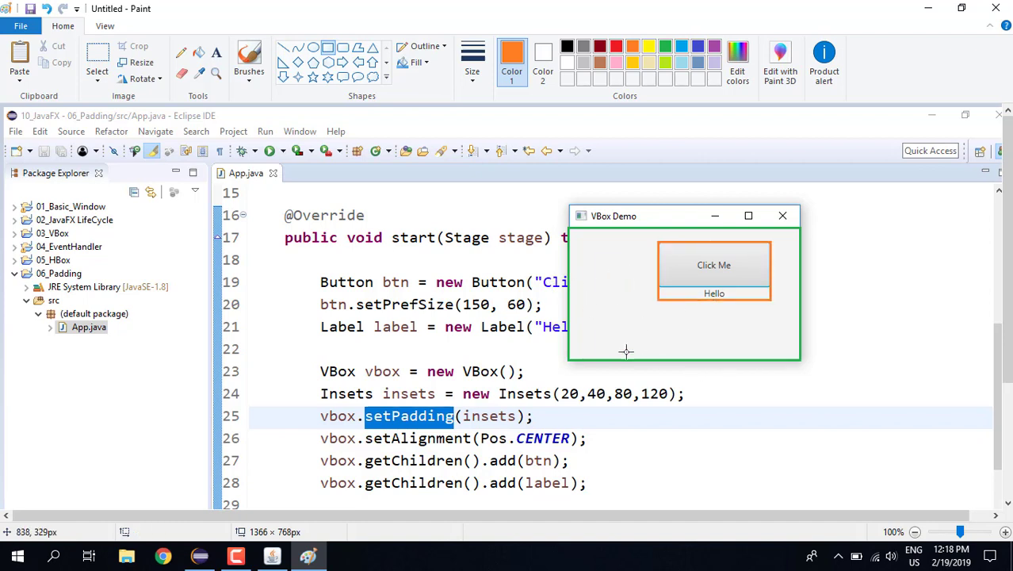
- Draw blue top, right, bottom and left lines from the orange box to the green outline
{"action": "left_click", "coordinate": [283, 47]}
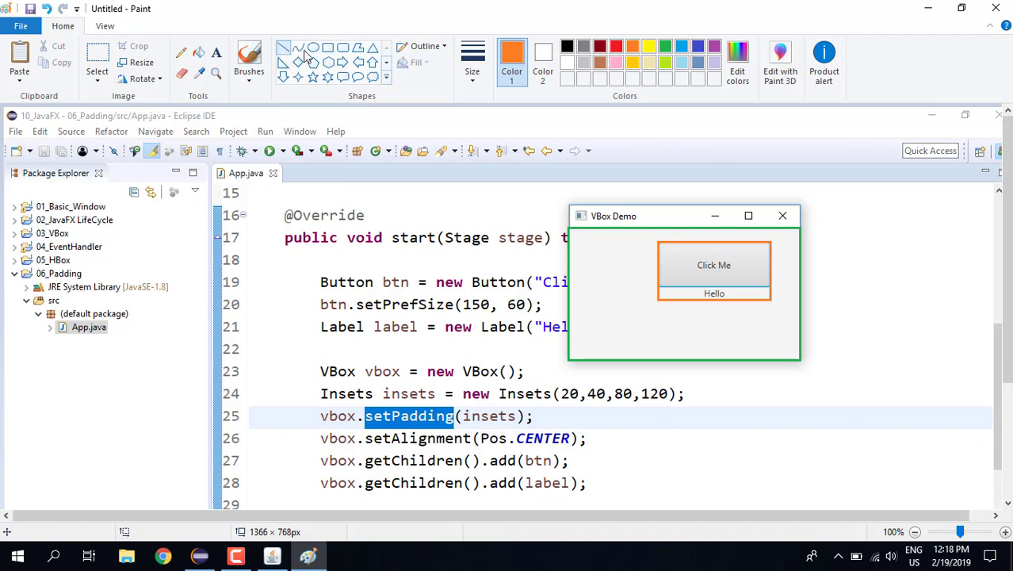
{"action": "left_click", "coordinate": [700, 49]}
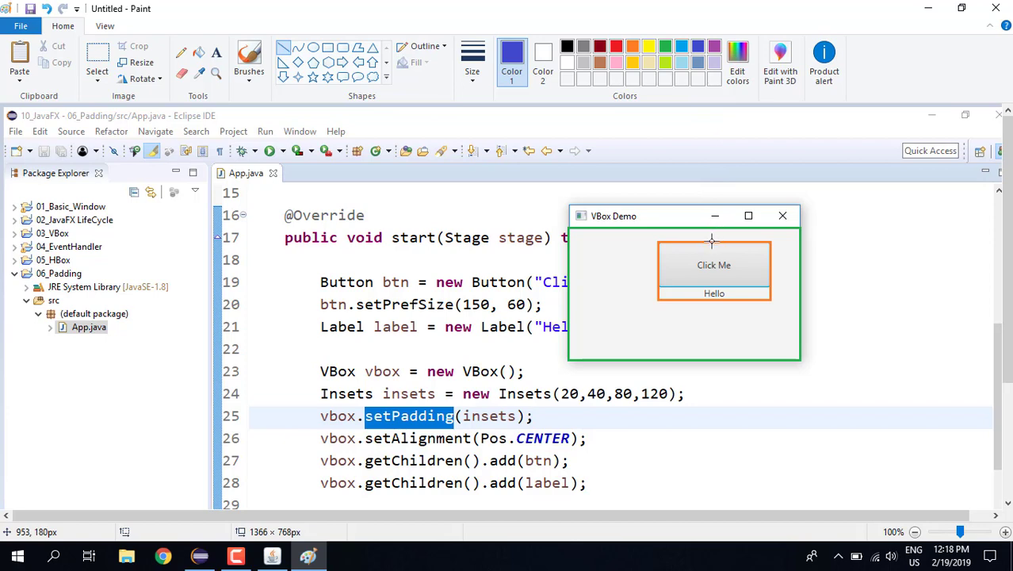
{"action": "left_click_drag", "start_coordinate": [711, 238], "coordinate": [709, 225]}
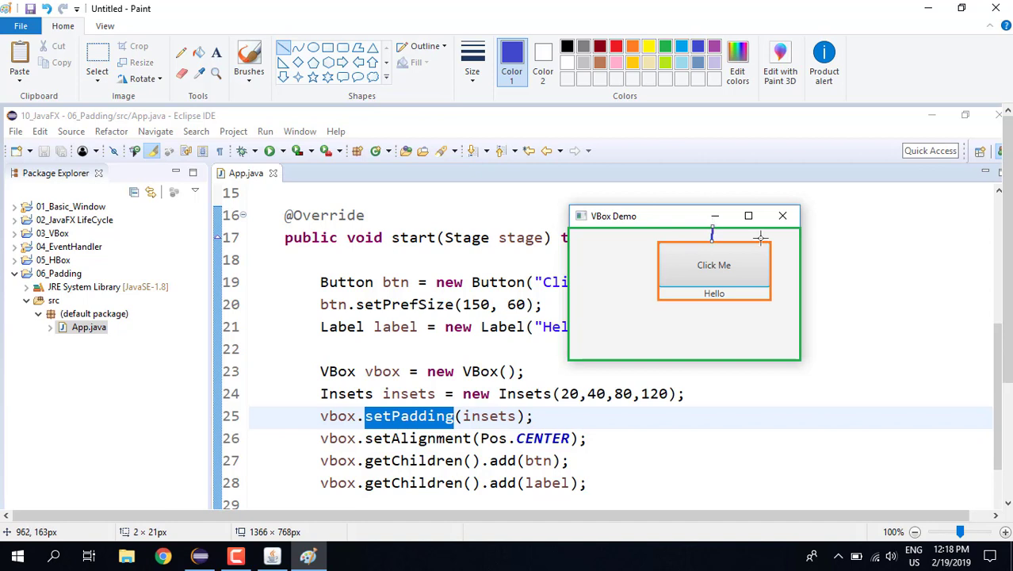
{"action": "left_click_drag", "start_coordinate": [771, 272], "coordinate": [801, 273]}
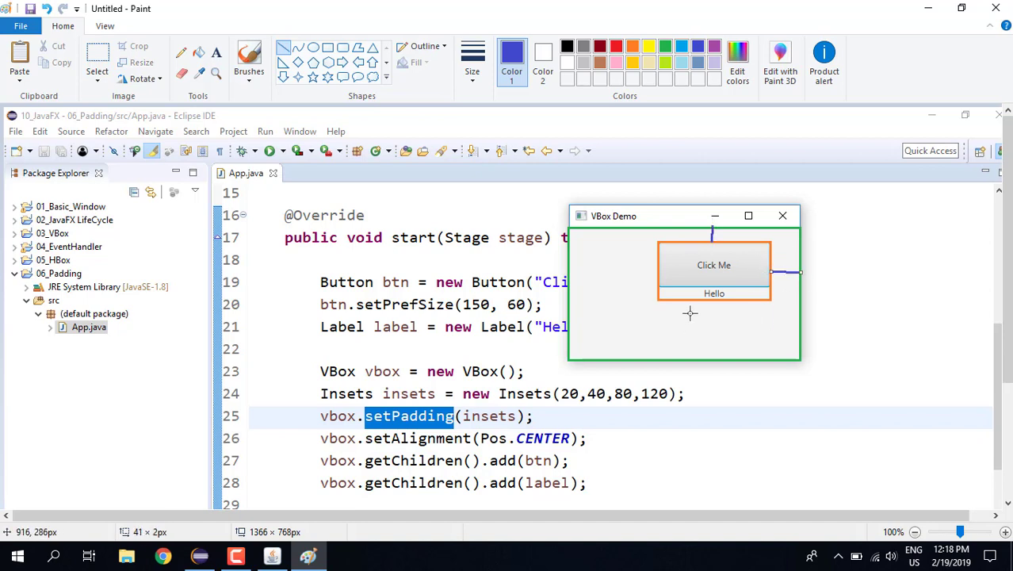
{"action": "left_click_drag", "start_coordinate": [712, 298], "coordinate": [712, 365]}
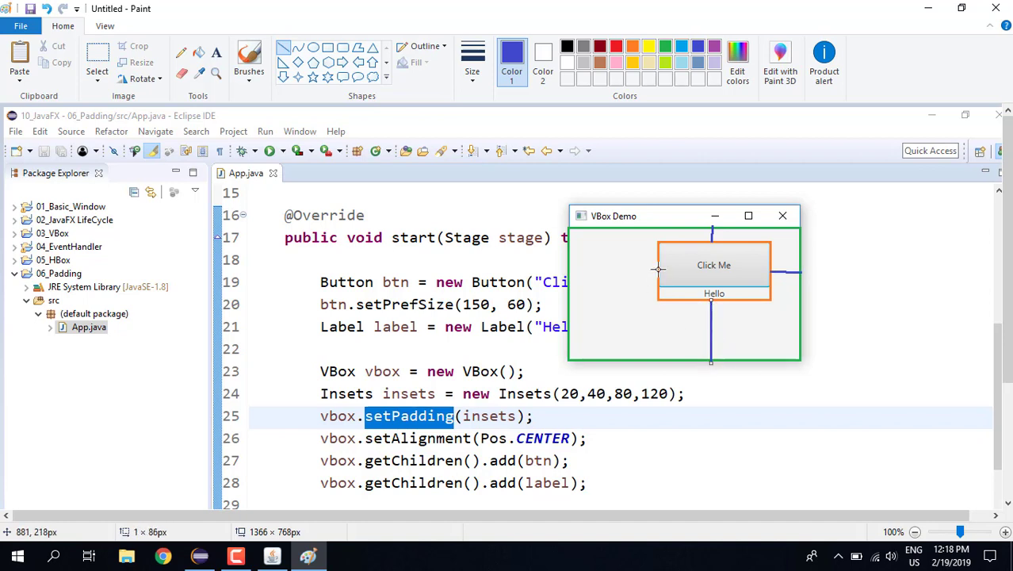
{"action": "left_click_drag", "start_coordinate": [656, 272], "coordinate": [569, 272]}
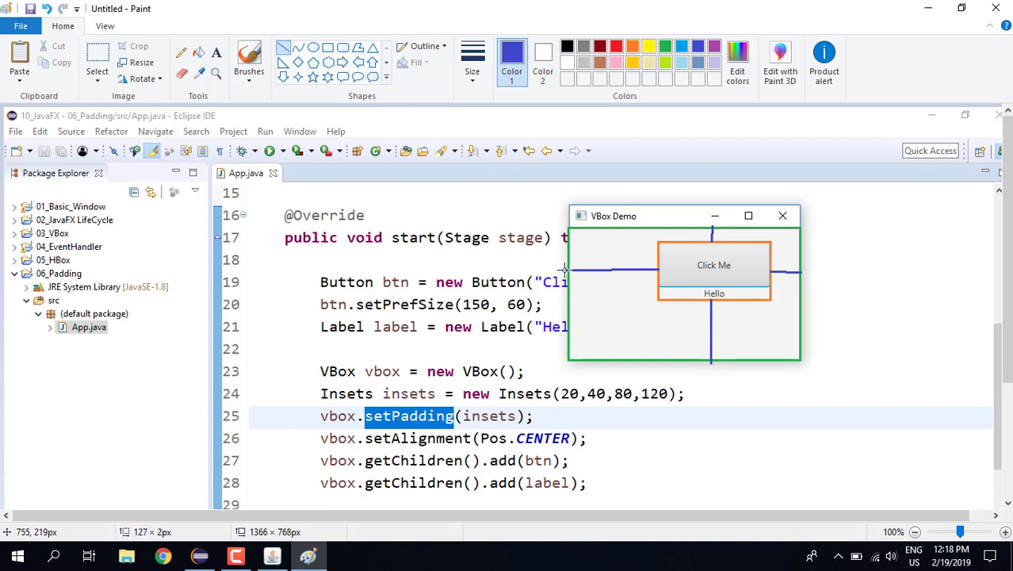
{"action": "left_click_drag", "start_coordinate": [562, 269], "coordinate": [564, 270]}
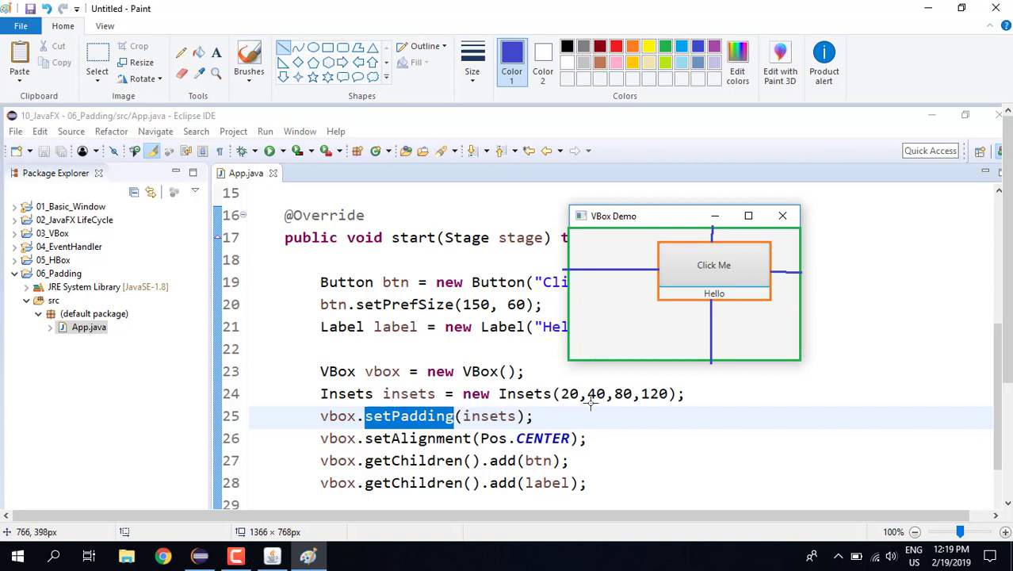
- Select the four Insets padding values on line 24 for replacement with 20
{"action": "left_click", "coordinate": [272, 557]}
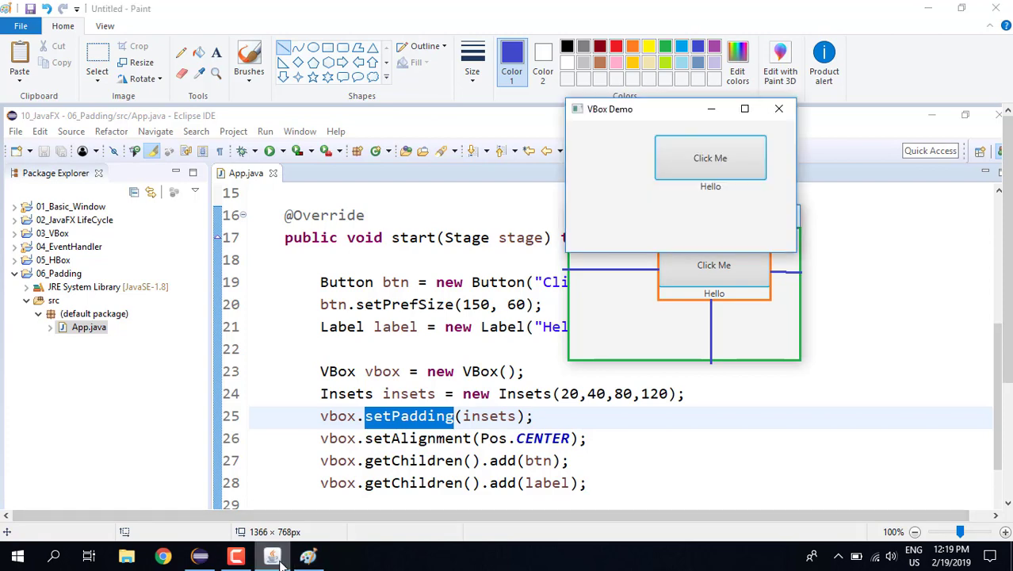
{"action": "left_click", "coordinate": [778, 109]}
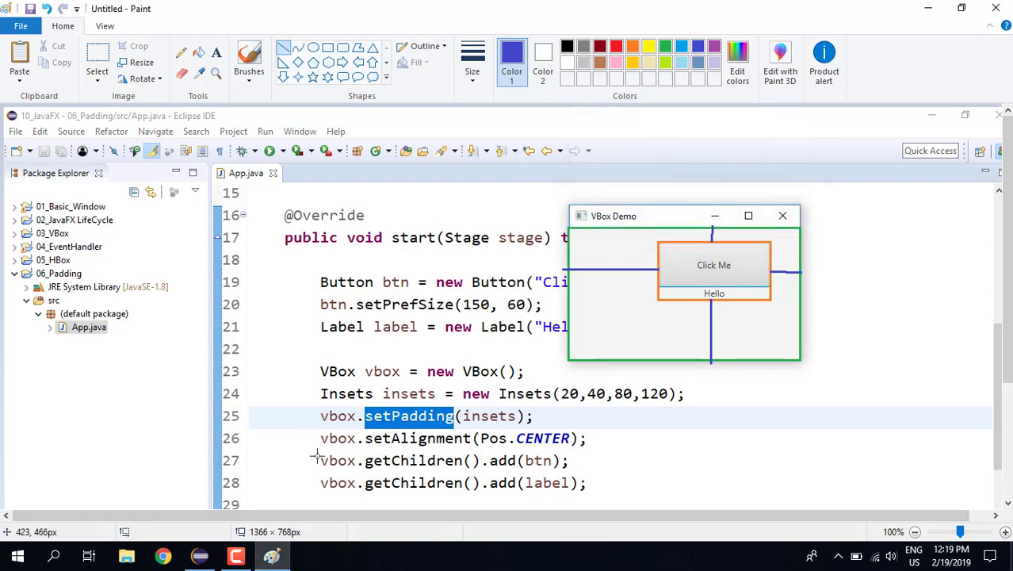
{"action": "left_click", "coordinate": [200, 556]}
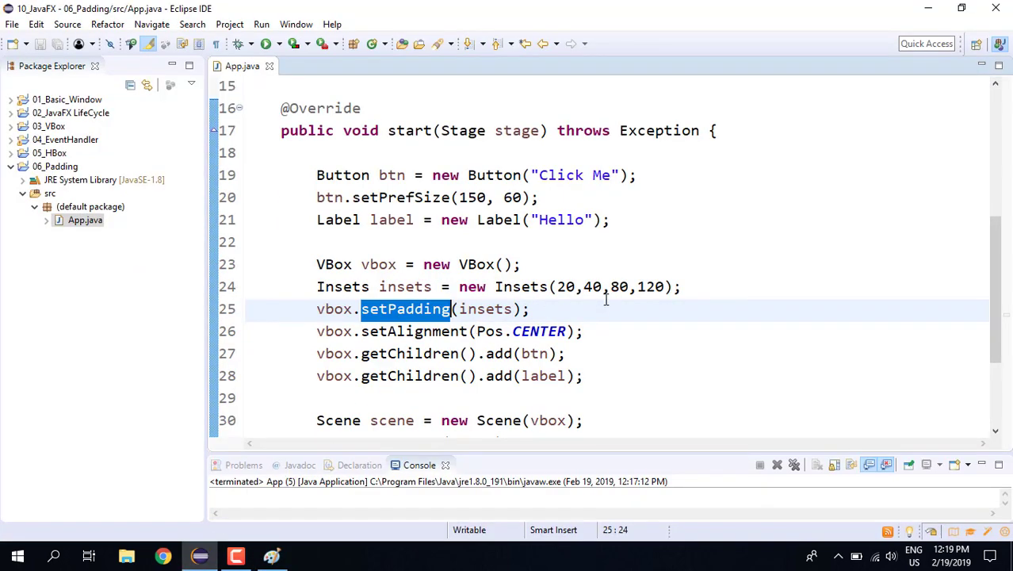
{"action": "left_click_drag", "start_coordinate": [557, 287], "coordinate": [664, 287]}
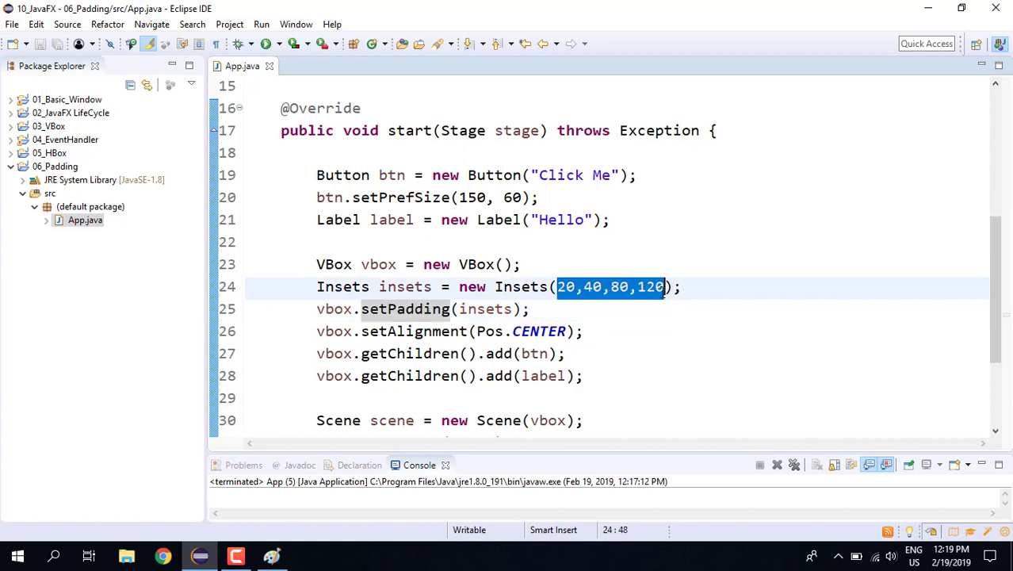
{"action": "type", "text": "20"}
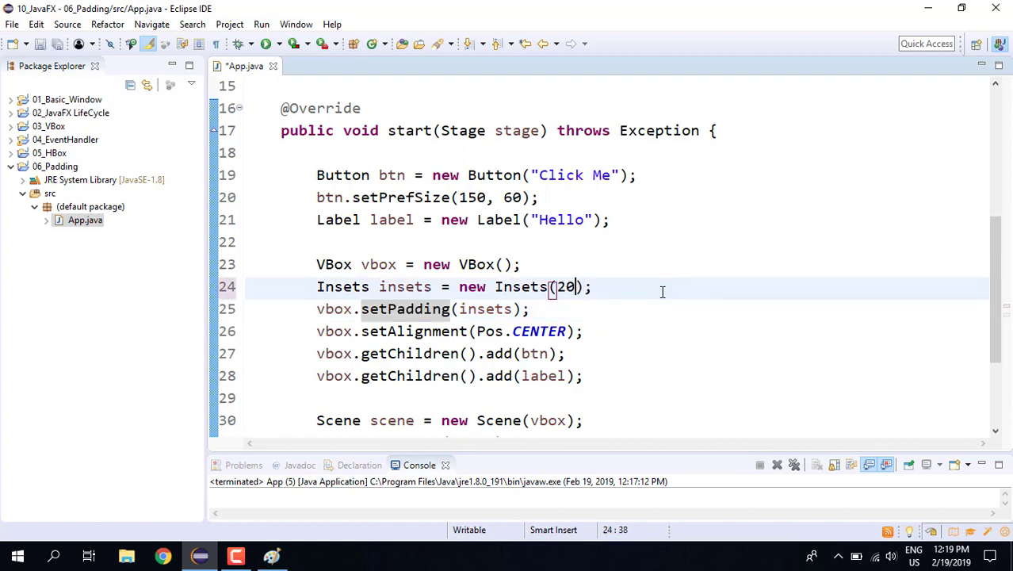
- Save, rerun to confirm even 20 padding, and close the VBox Demo window
{"action": "left_click", "coordinate": [65, 46]}
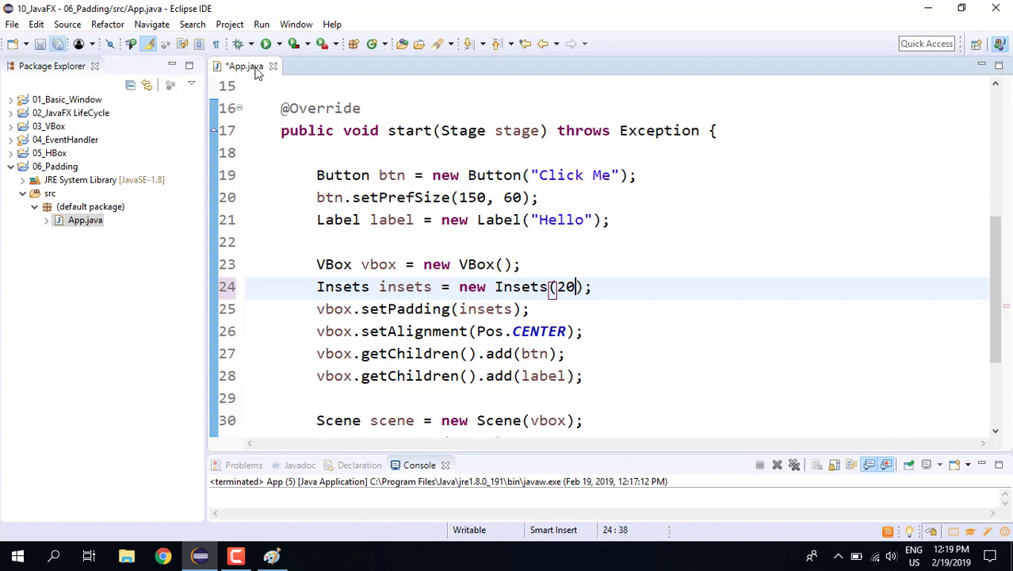
{"action": "left_click", "coordinate": [266, 44]}
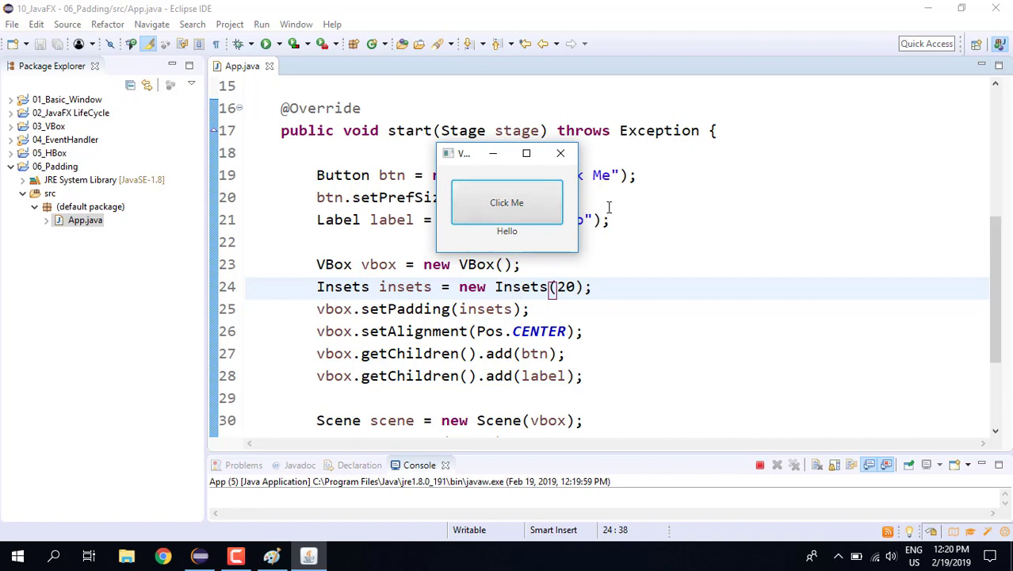
{"action": "left_click", "coordinate": [561, 153]}
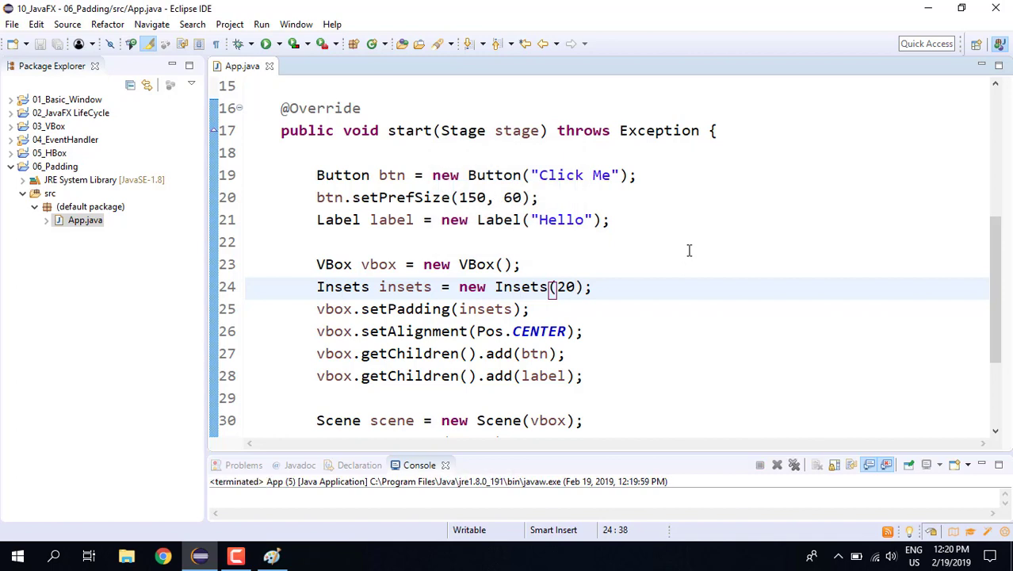